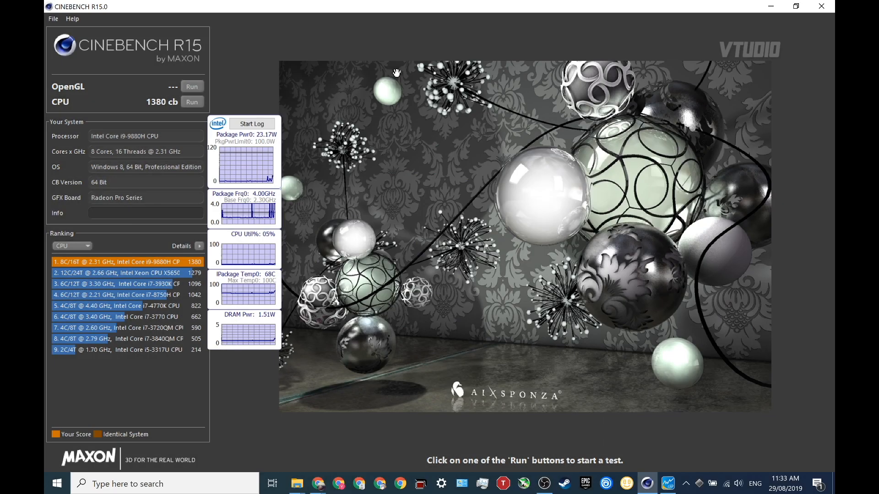
- Run the CPU benchmark in Cinebench R15
click(191, 103)
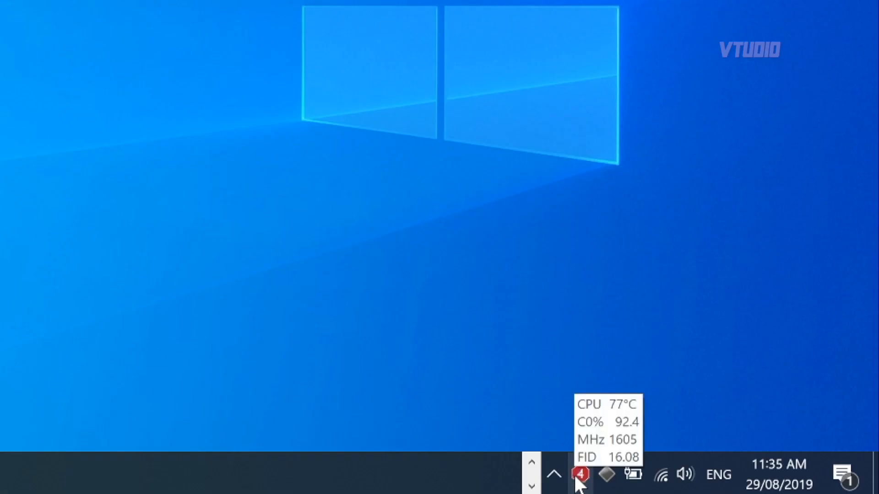
- Switch to ThrottleStop, select the Battery profile with Disable Turbo enabled, and save the settings
right_click(581, 479)
click(640, 432)
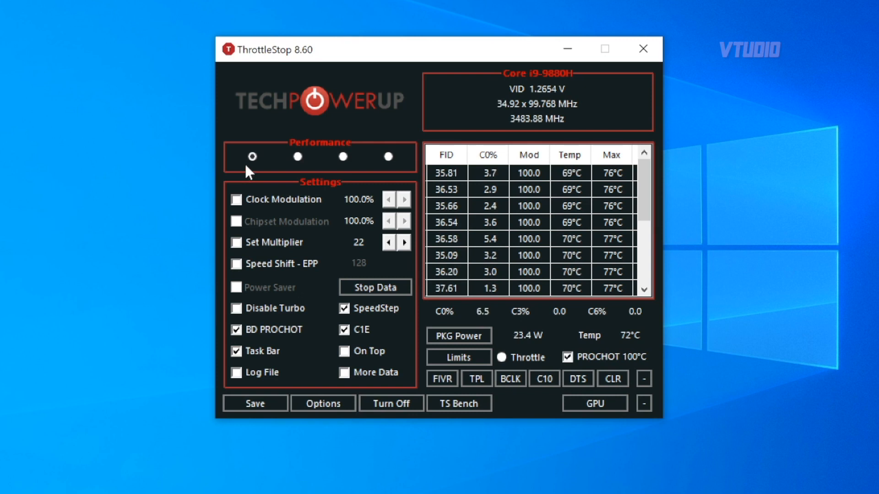
click(297, 157)
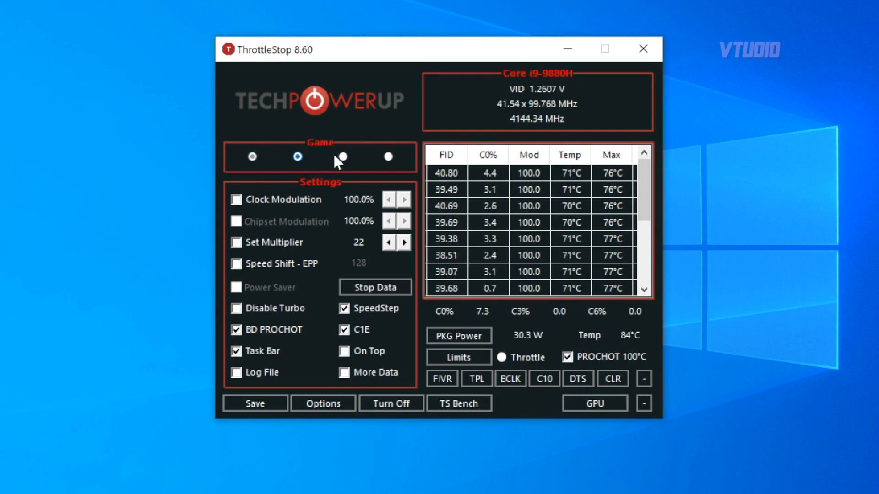
click(342, 157)
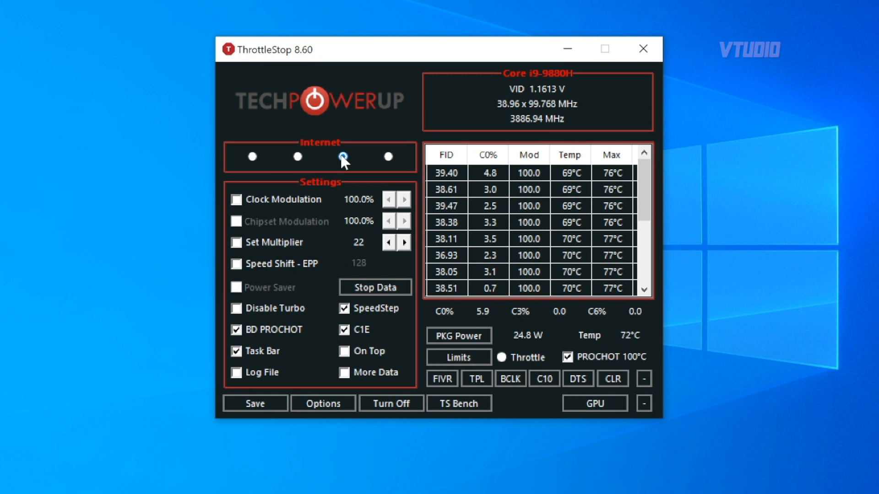
click(389, 157)
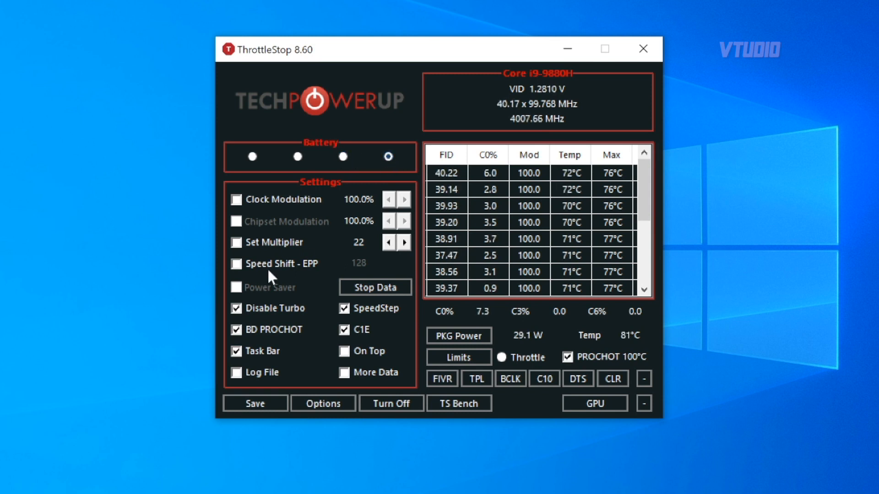
click(246, 309)
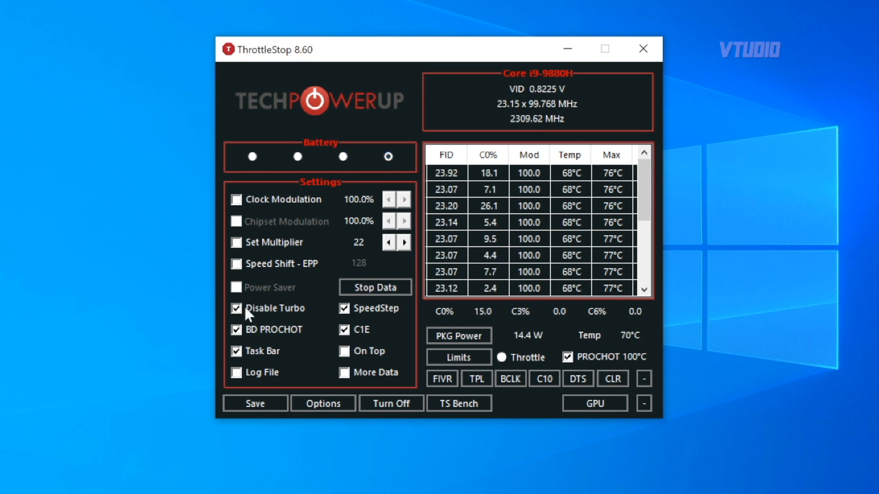
click(264, 398)
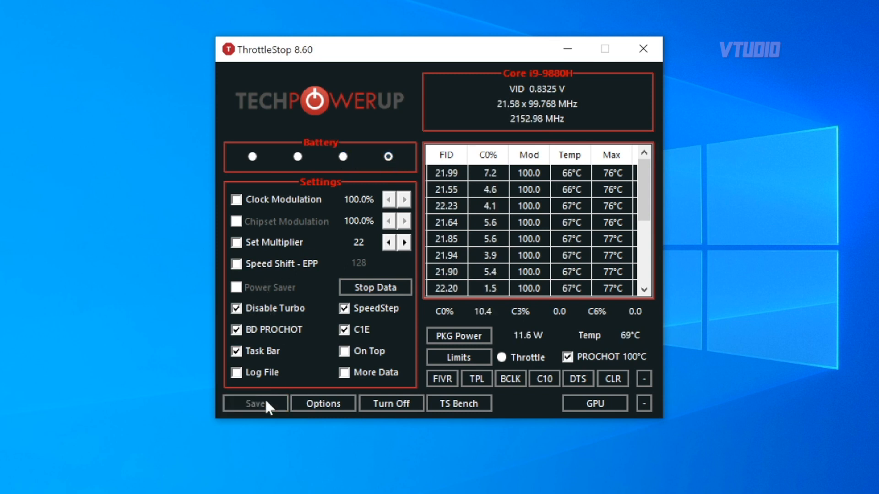
- Minimise ThrottleStop, reopen it and switch it to the Performance profile
click(567, 50)
click(661, 479)
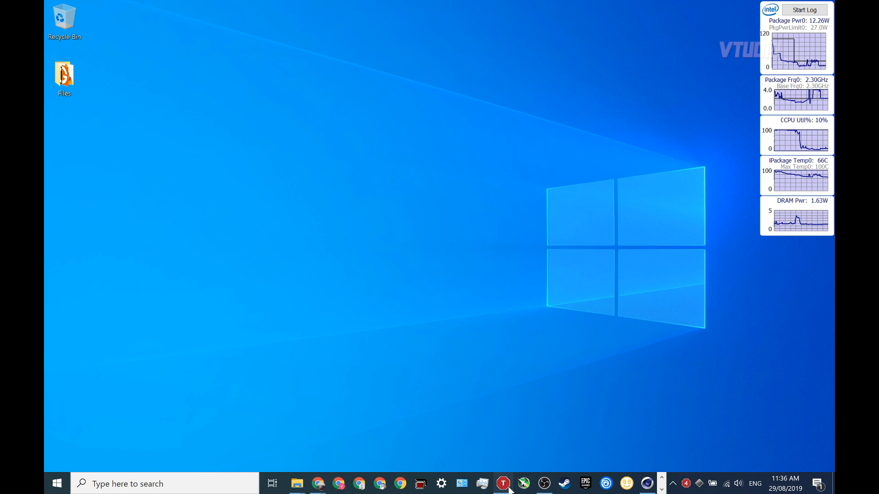
click(506, 486)
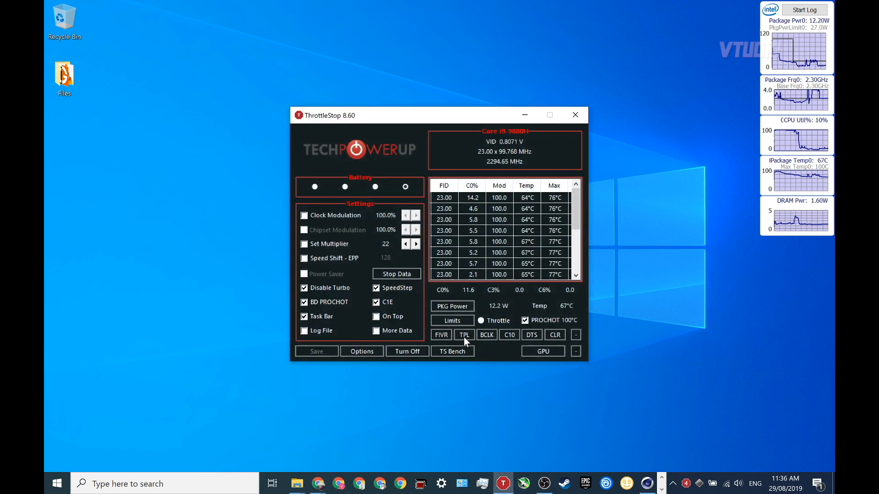
click(315, 187)
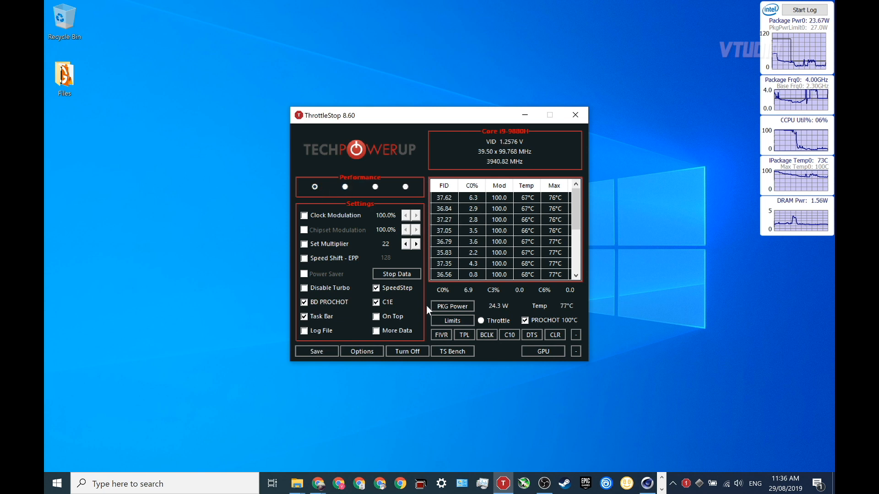
- Open the Turbo Power Limits settings and set the Package Power Short limit to 60
click(465, 335)
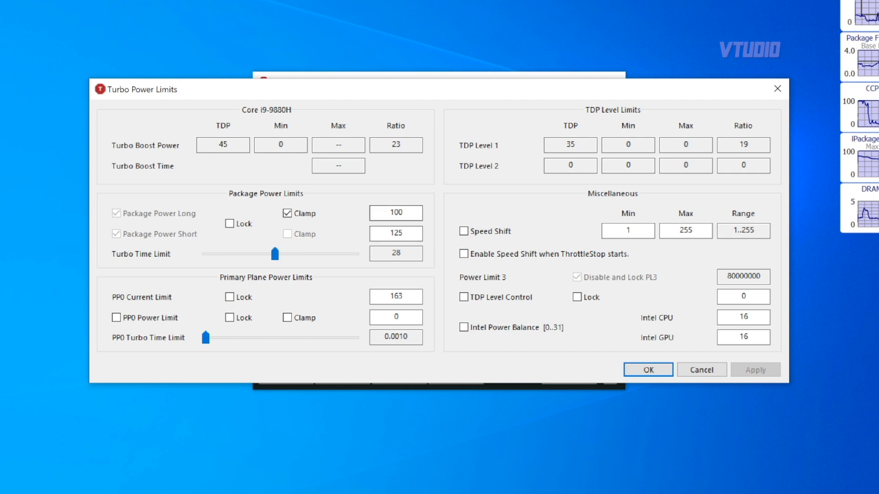
key(Tab)
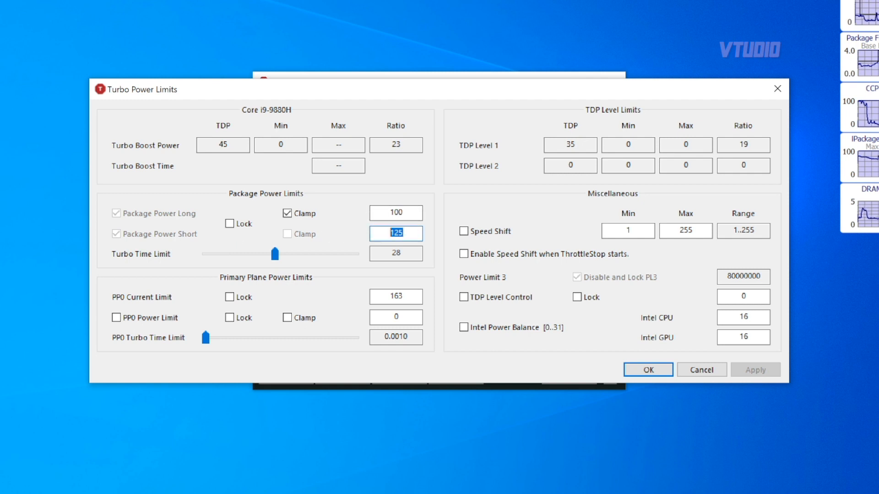
text(60)
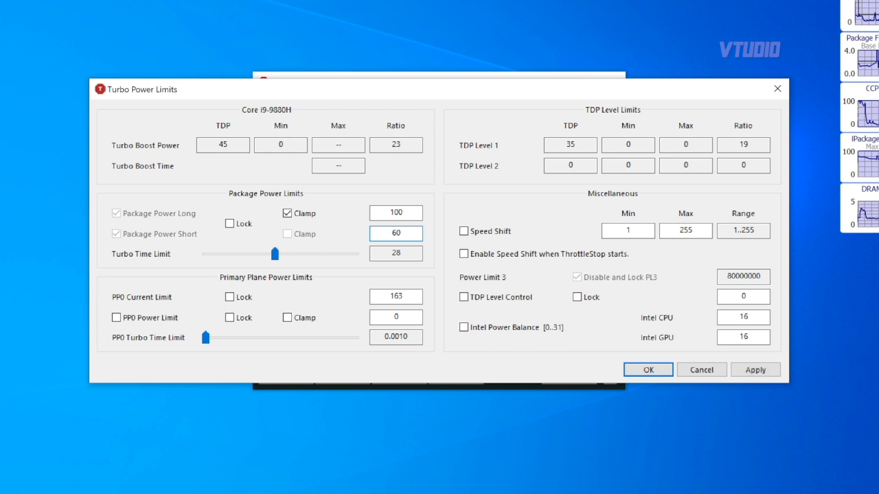
- Set the Package Power Long limit to 27 and accept the Turbo Power Limits settings
double_click(404, 211)
text(27)
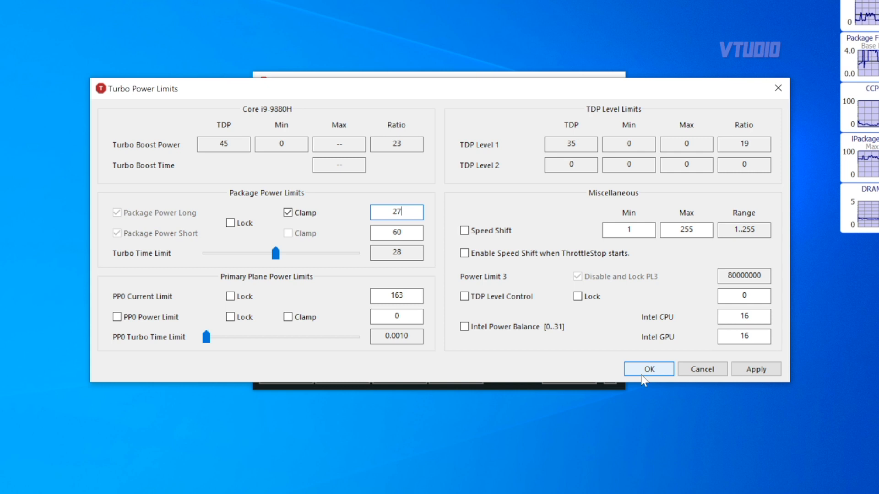
key(BackSpace)
text(5)
key(BackSpace)
text(6)
text(7)
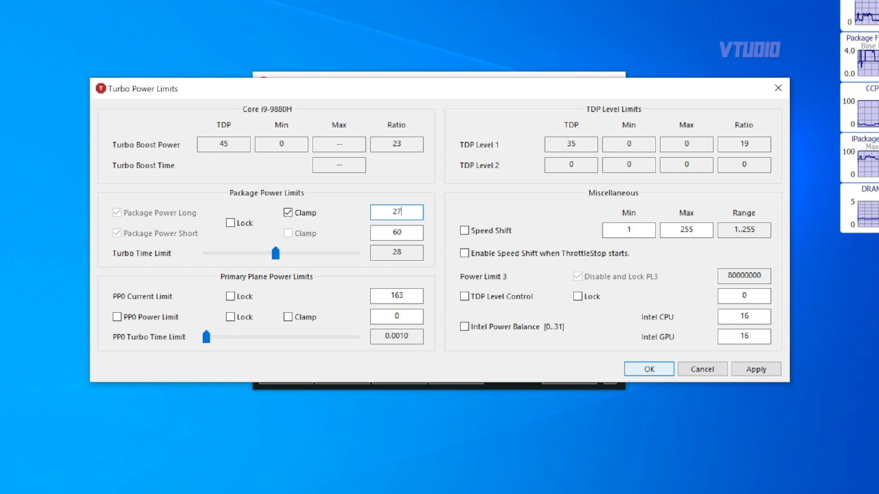
click(651, 368)
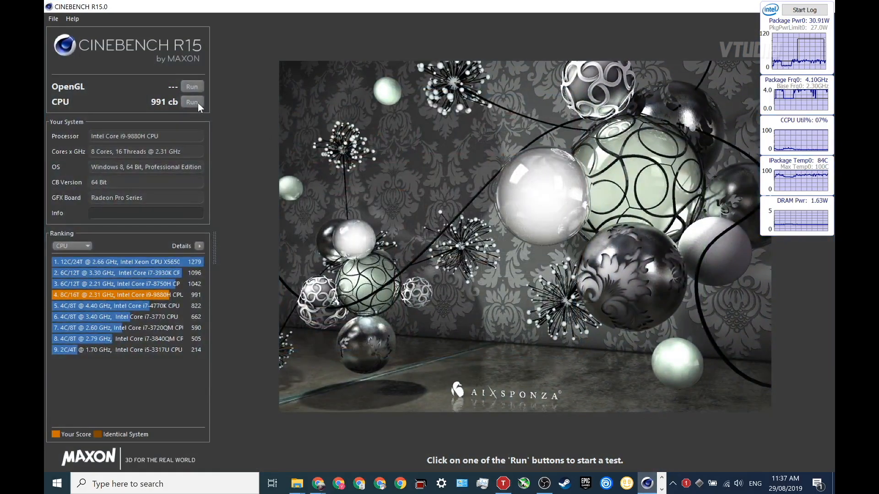
- Rerun the CPU benchmark in Cinebench R15 with the new package power limits
click(198, 105)
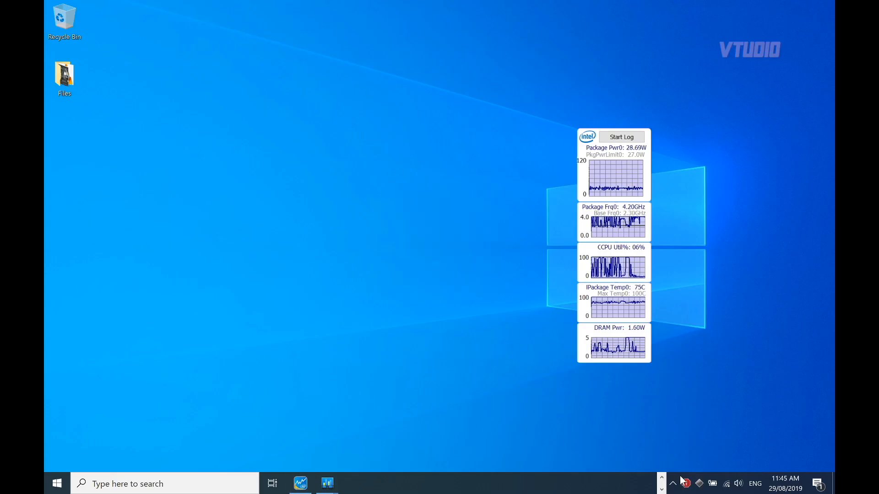
- Show the ThrottleStop window, review the package power limits in Turbo Power Limits, and close that dialog
right_click(687, 484)
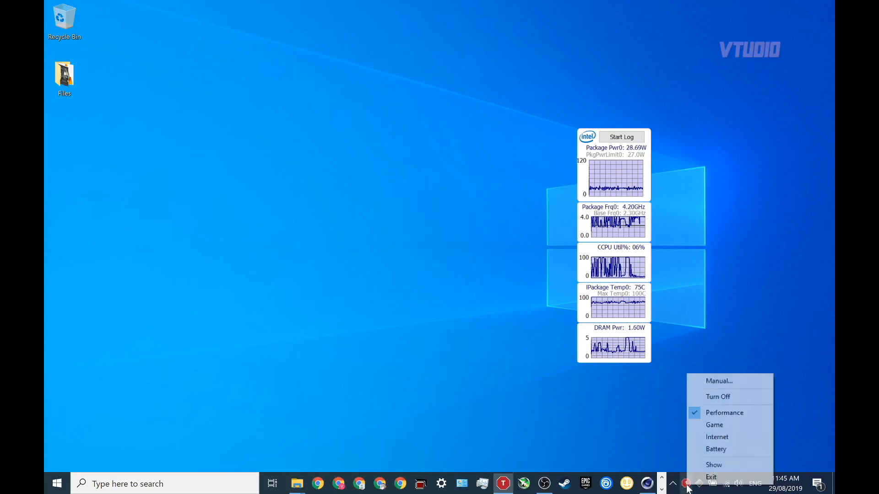
click(700, 468)
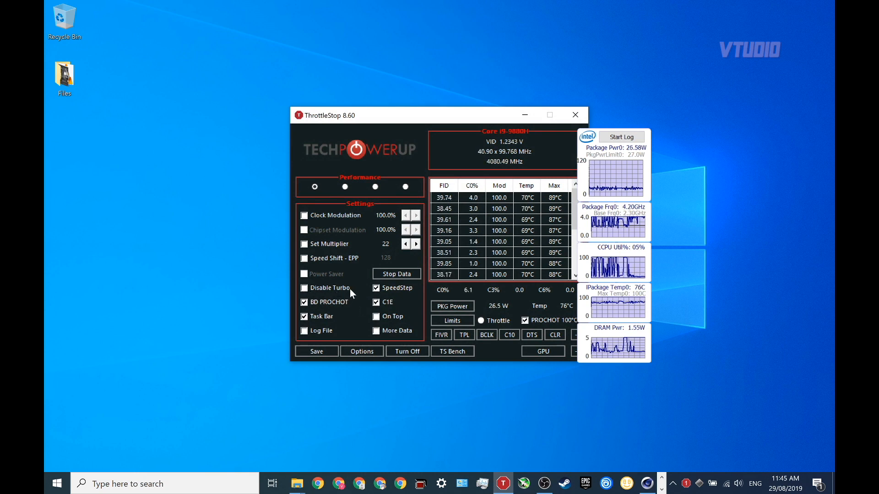
click(466, 335)
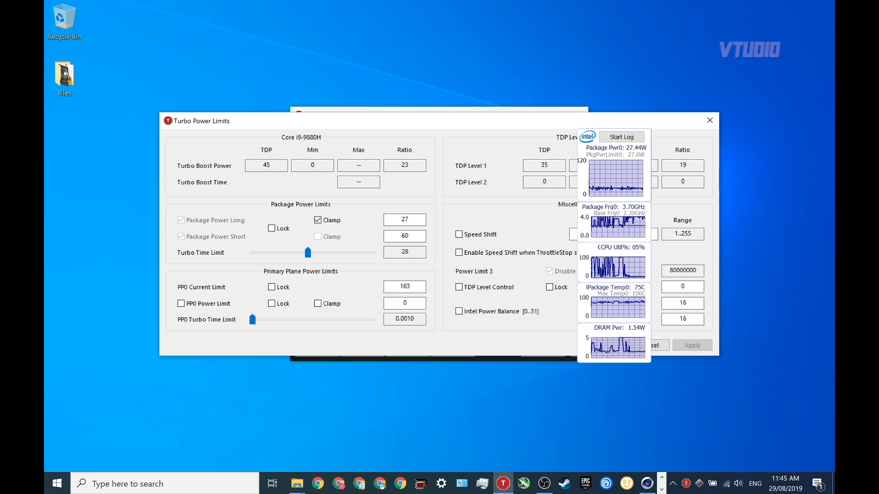
key(shift+Tab)
key(shift+Tab)
click(408, 219)
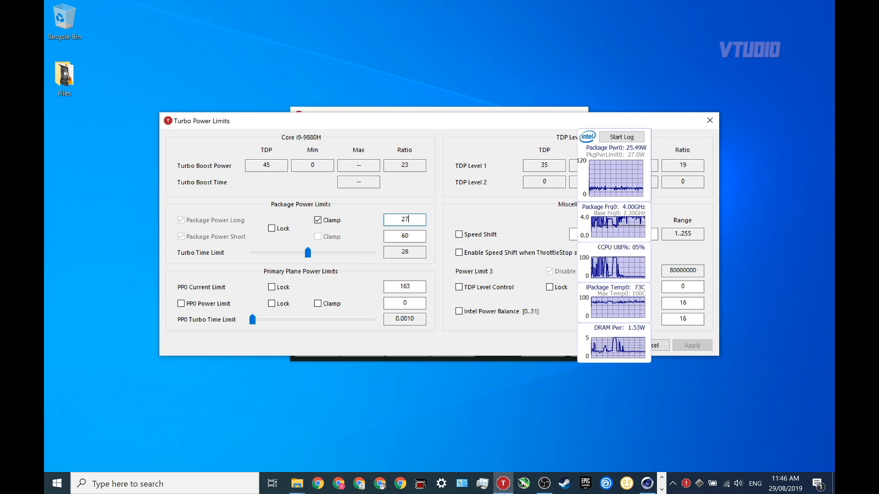
click(710, 121)
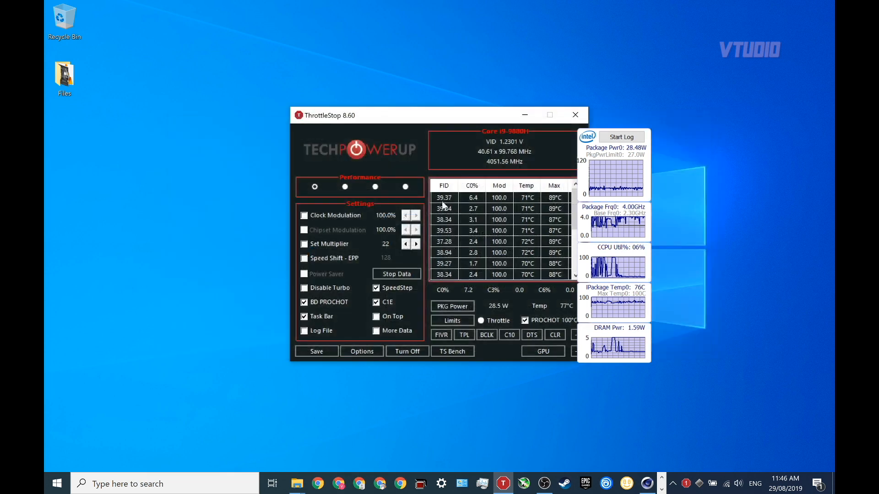
click(375, 286)
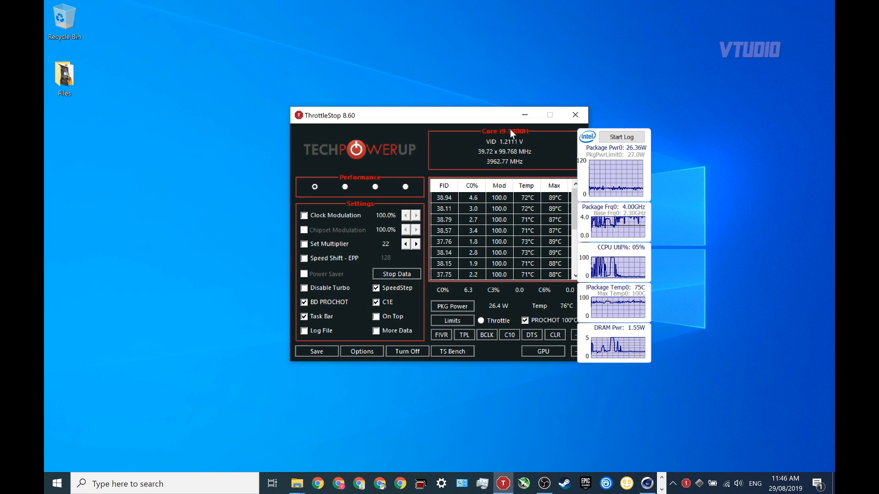
- Close the Intel power monitoring overlay and minimise ThrottleStop
right_click(587, 137)
click(609, 163)
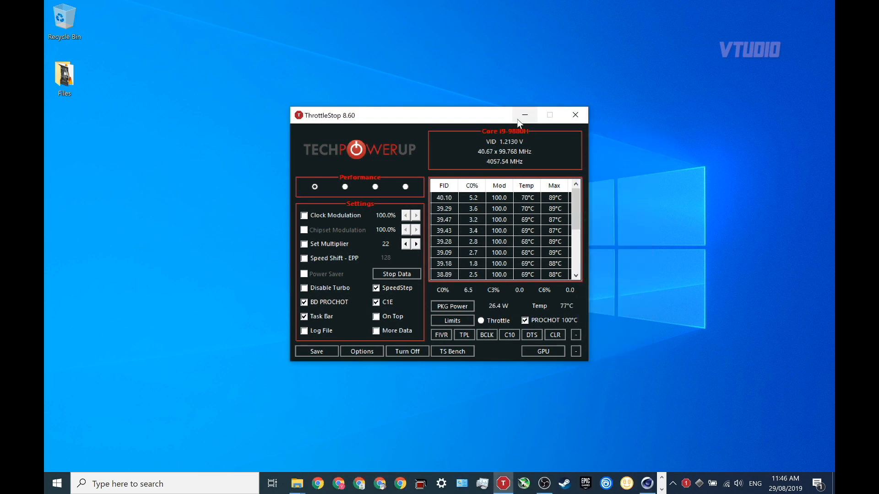
click(525, 115)
- Search Windows for "task scheduler", open Task Scheduler and maximise its window
key(super)
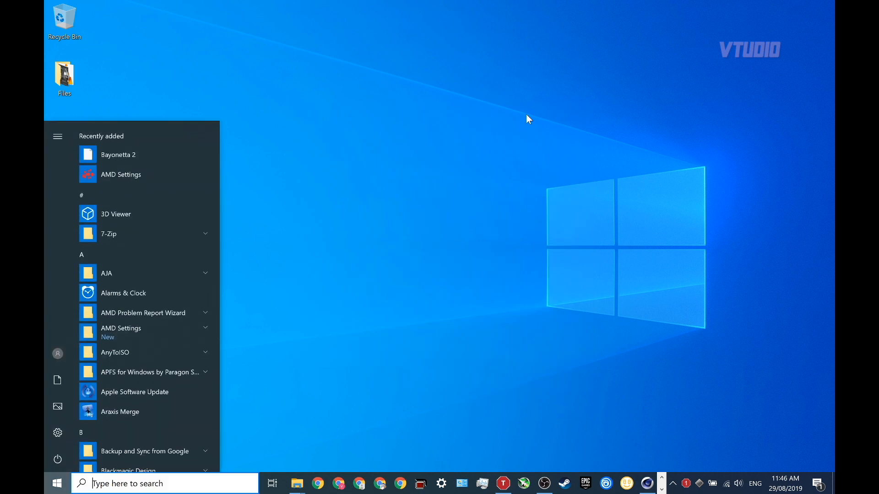
text(task)
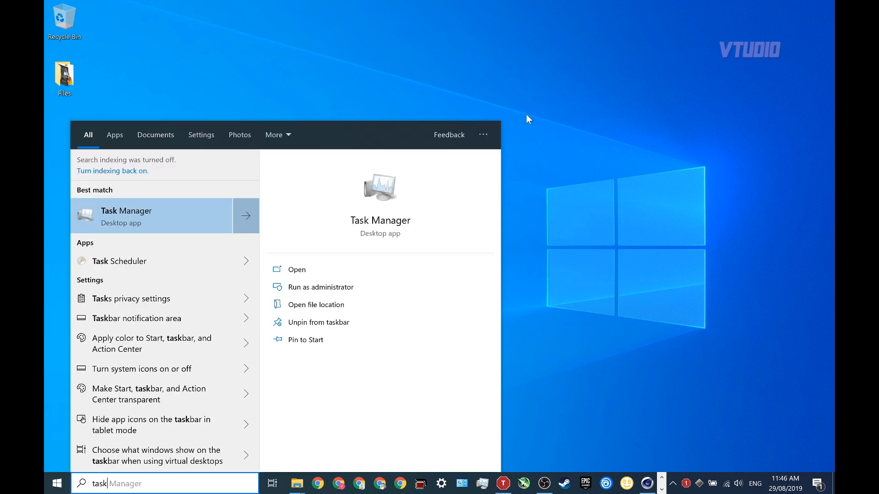
text( scheduler)
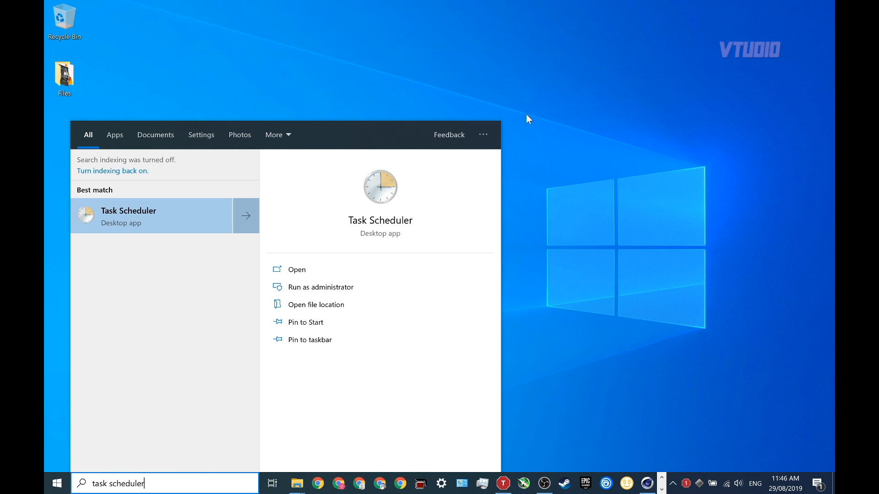
key(Return)
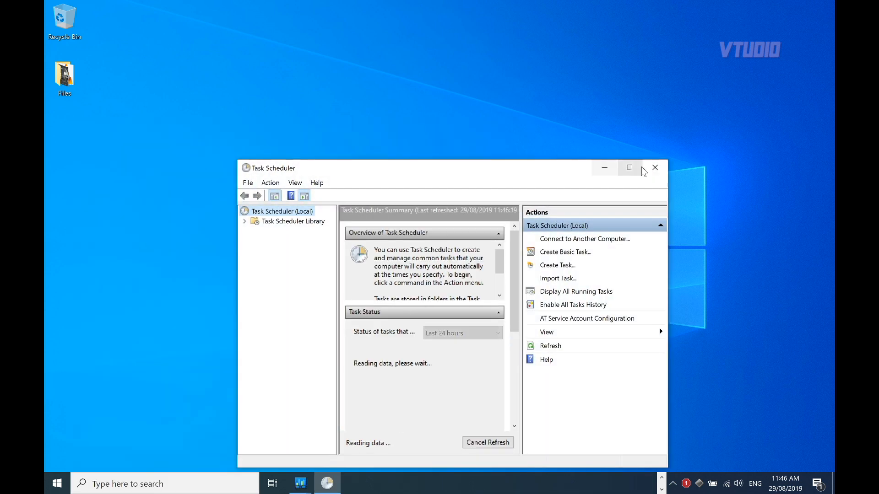
click(633, 168)
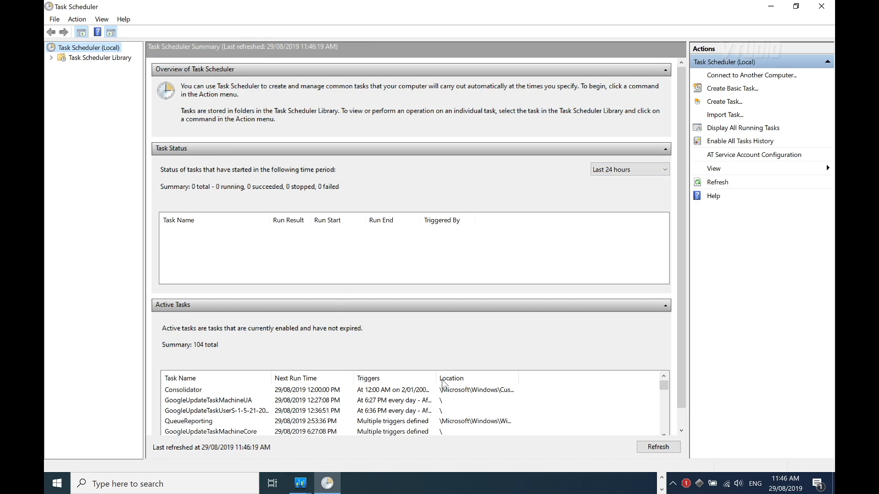
- Disable the AppleSoftwareUpdate task in the Apple folder of the Task Scheduler Library
scroll(442, 384, down, 20)
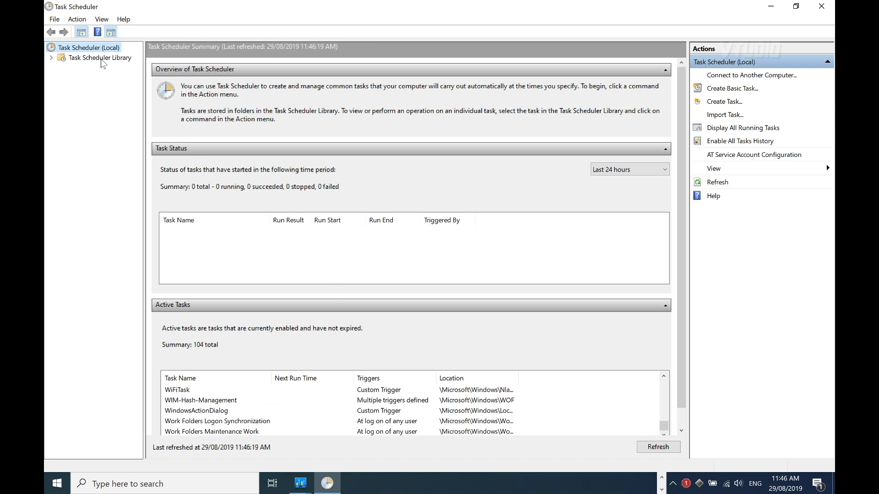
click(101, 58)
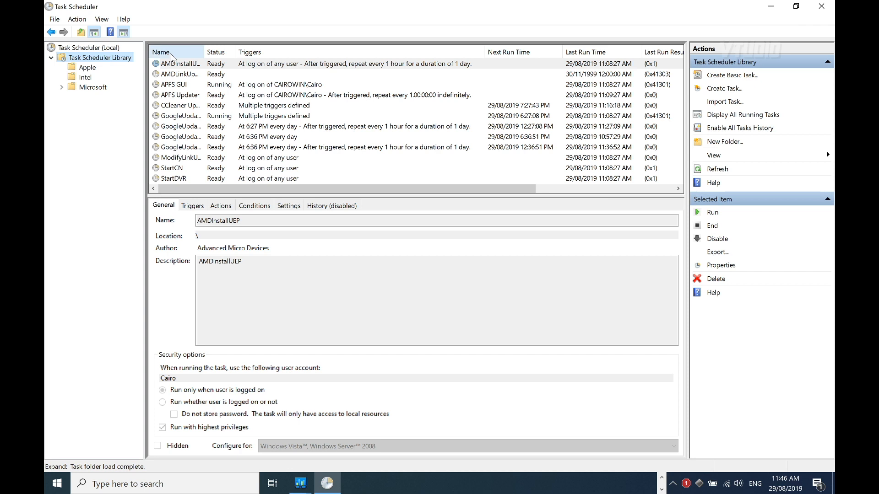
click(88, 68)
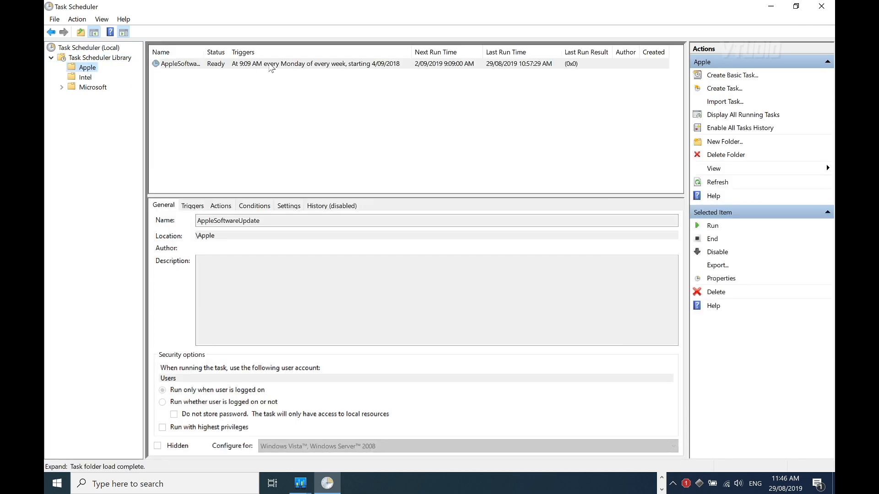
click(269, 65)
right_click(242, 65)
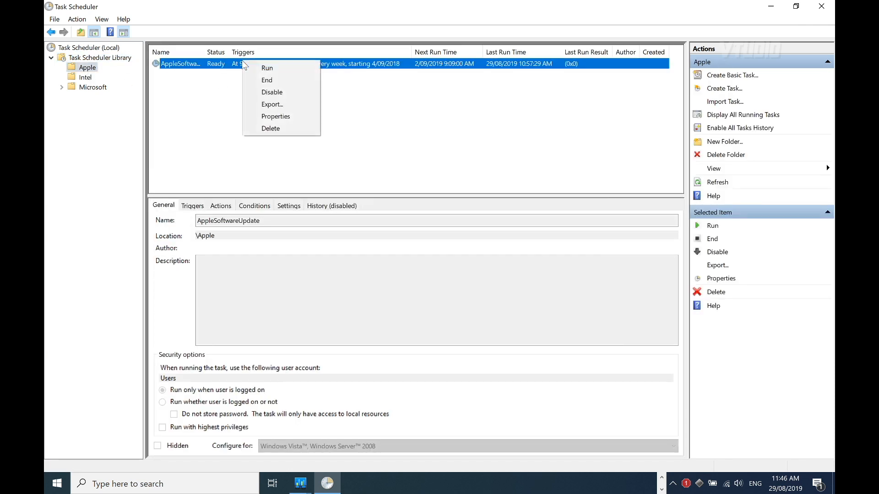
click(265, 91)
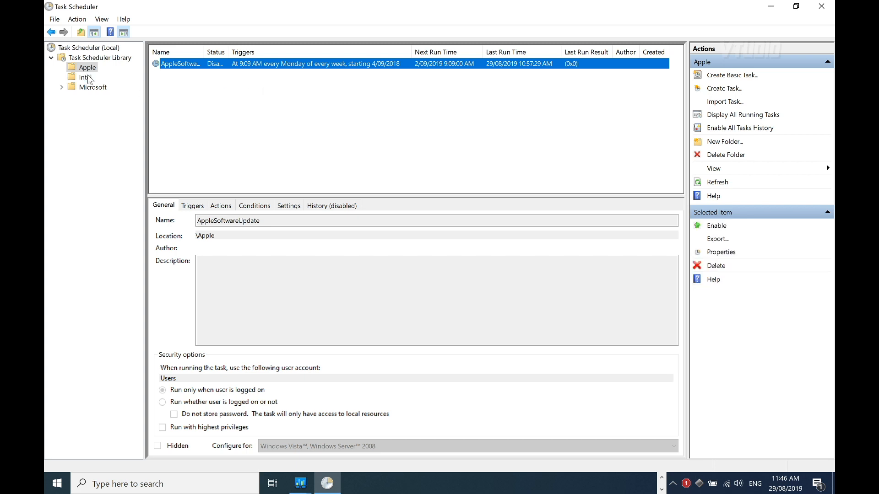
- Disable the Intel Telemetry 2 (x86) task in the Intel folder of the Task Scheduler Library
click(87, 77)
click(209, 67)
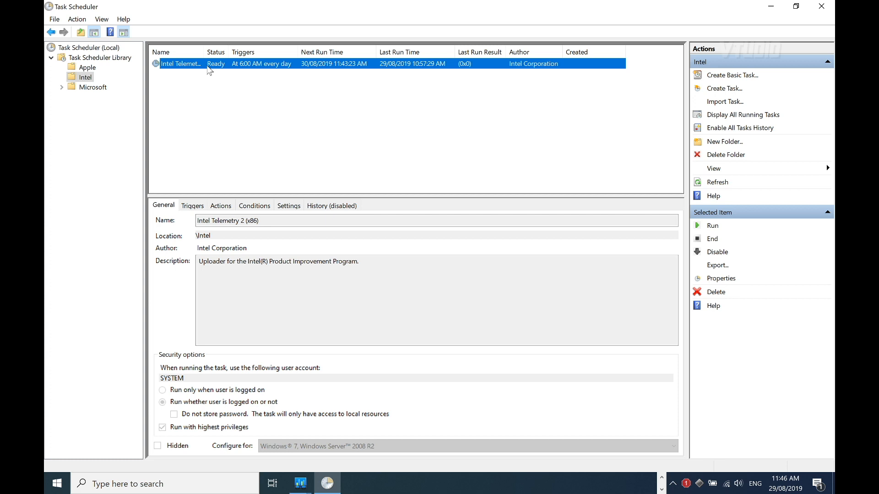
right_click(208, 66)
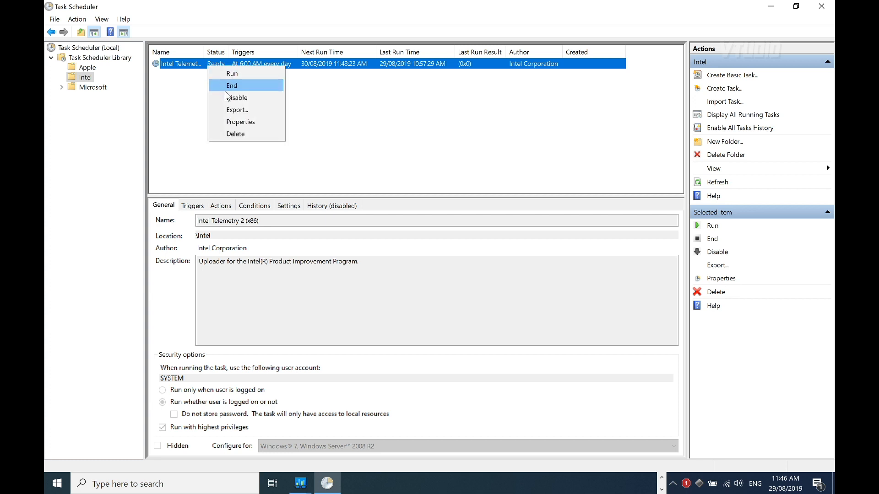
click(228, 96)
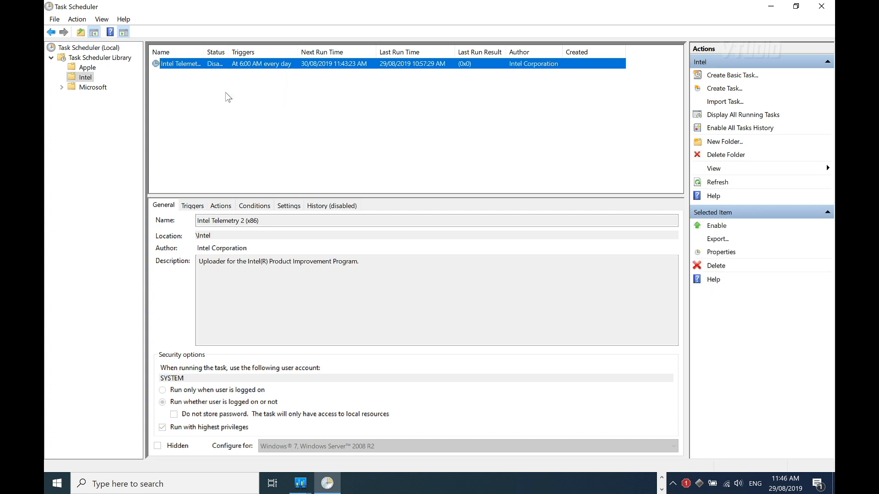
- Look through the OneCore, Windows and XblGameSave folders under Microsoft, and collapse the Microsoft folder again
double_click(83, 89)
click(101, 97)
click(101, 107)
click(101, 117)
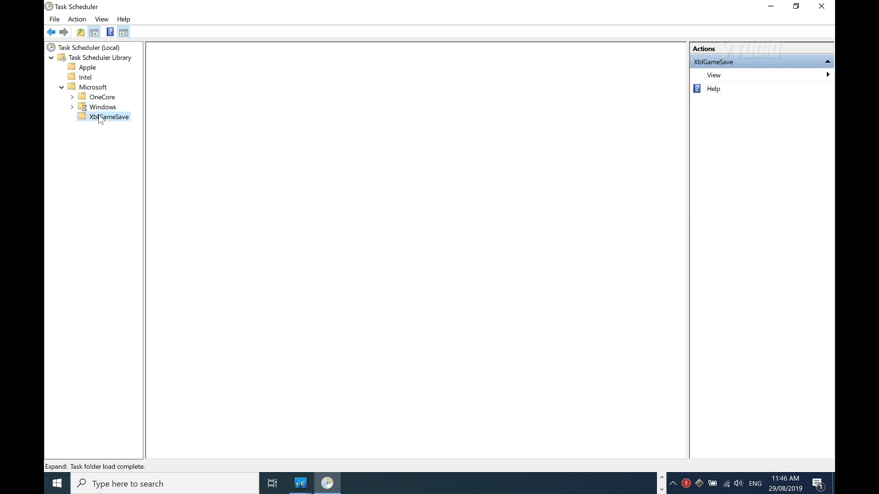
double_click(97, 109)
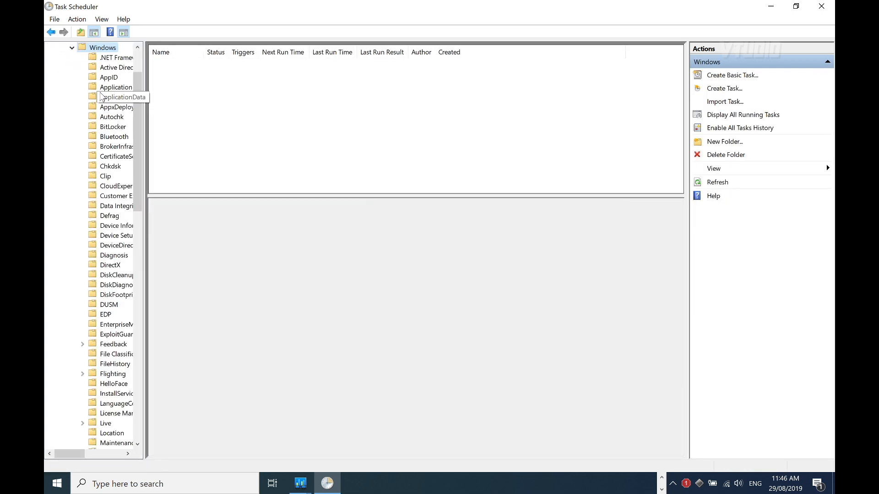
click(101, 99)
double_click(82, 89)
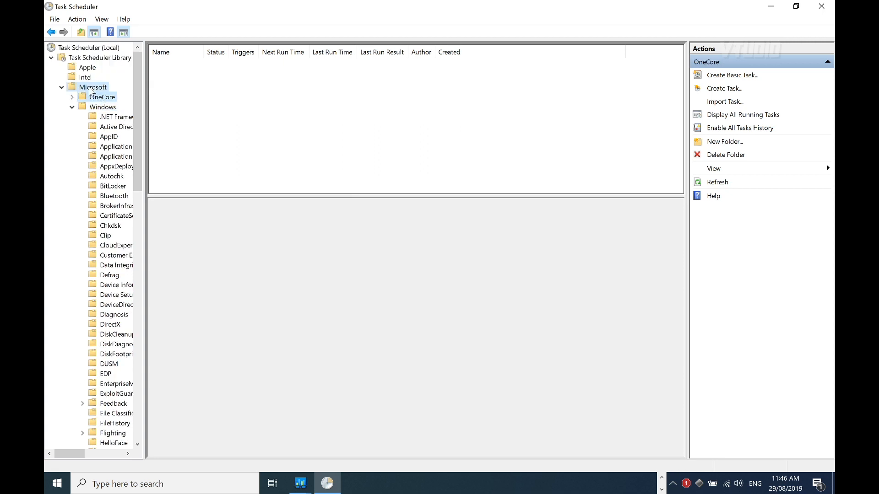
click(61, 87)
click(61, 87)
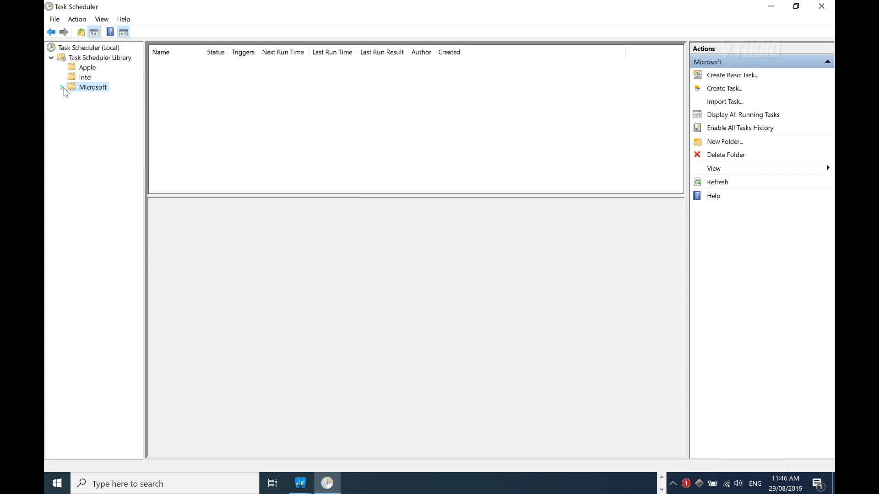
- Show the root tasks of the Task Scheduler Library with a wider Name column, and disable AMDInstallUEP and AMDLinkUpdate
click(100, 58)
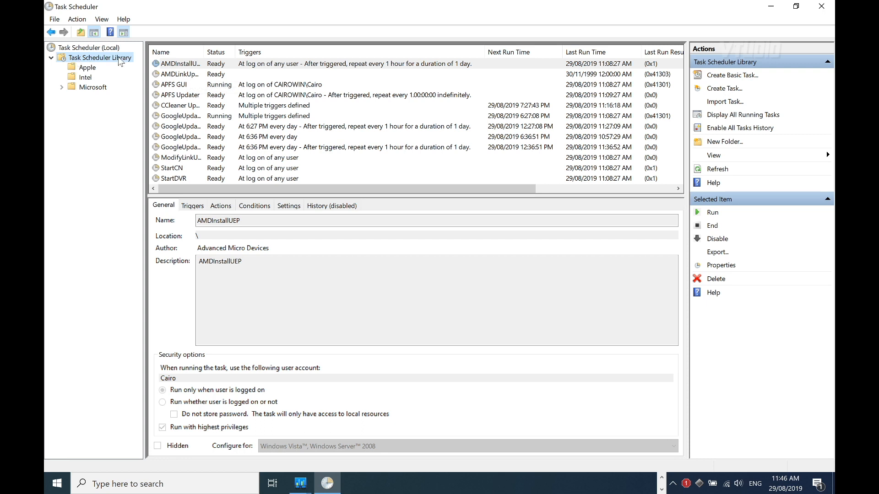
drag(204, 52, 237, 51)
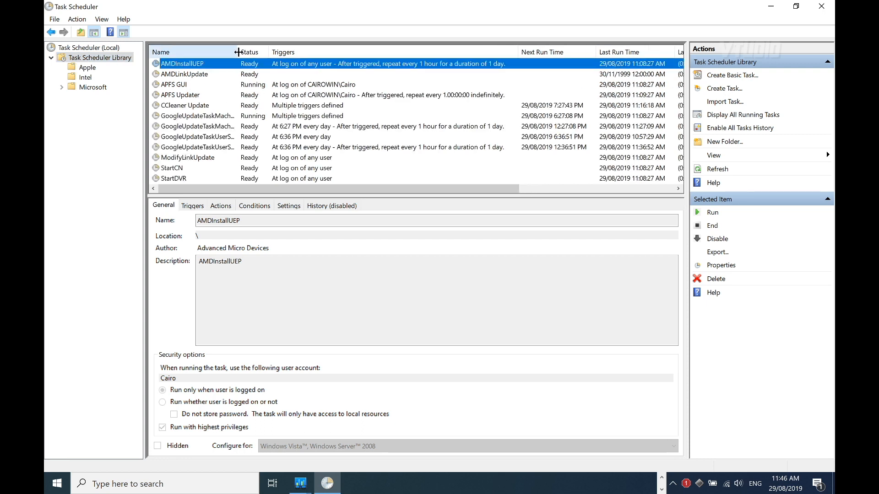
right_click(211, 66)
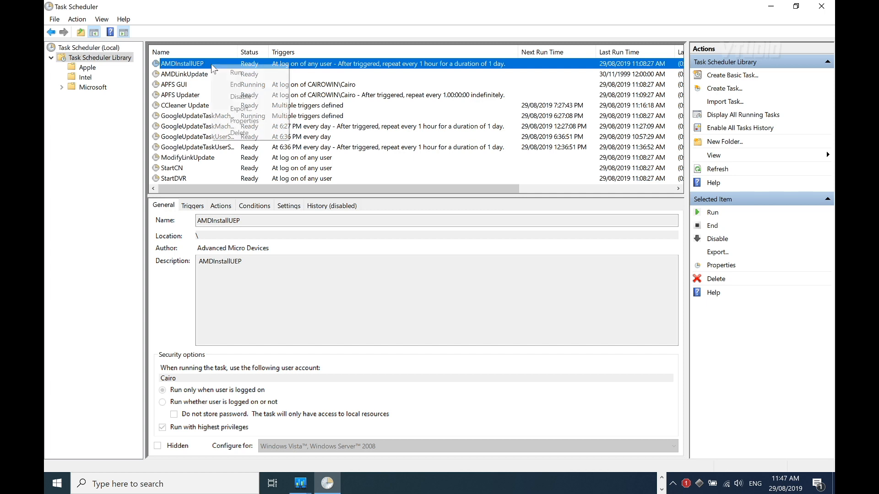
click(251, 92)
click(223, 76)
right_click(223, 74)
click(252, 102)
- Disable the APFS GUI and APFS Updater tasks in the Task Scheduler Library
click(231, 87)
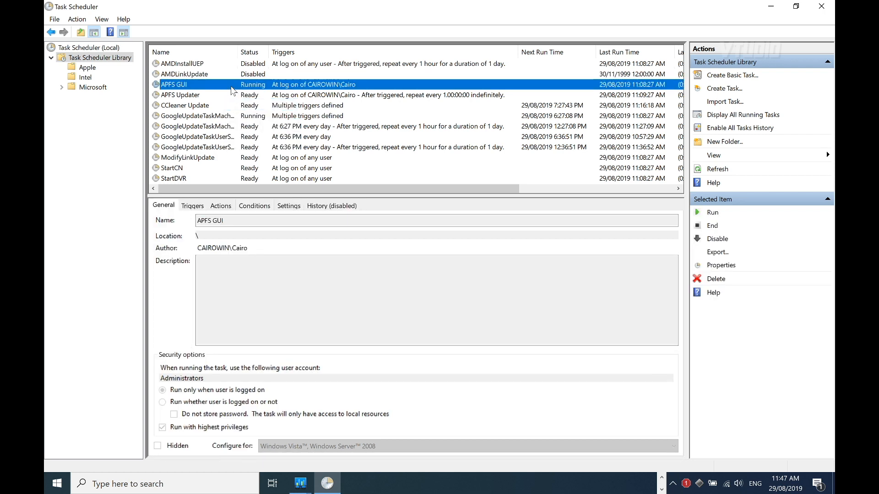
right_click(231, 87)
click(283, 118)
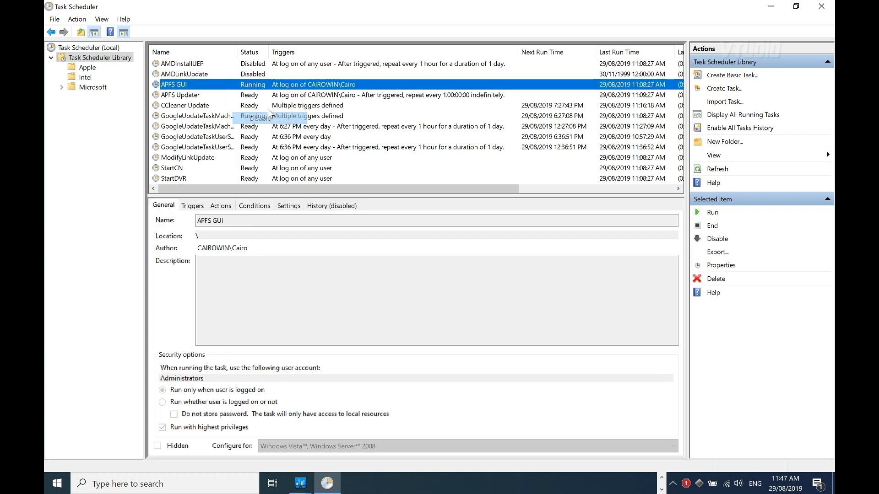
click(254, 94)
right_click(254, 94)
click(284, 126)
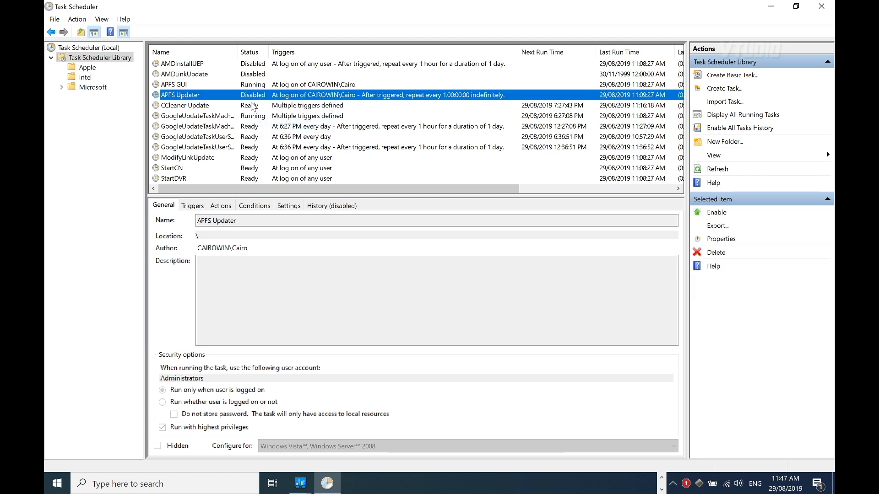
- Disable the CCleaner Update task and the first GoogleUpdateTaskMachine task
click(253, 105)
right_click(253, 105)
click(284, 136)
click(256, 116)
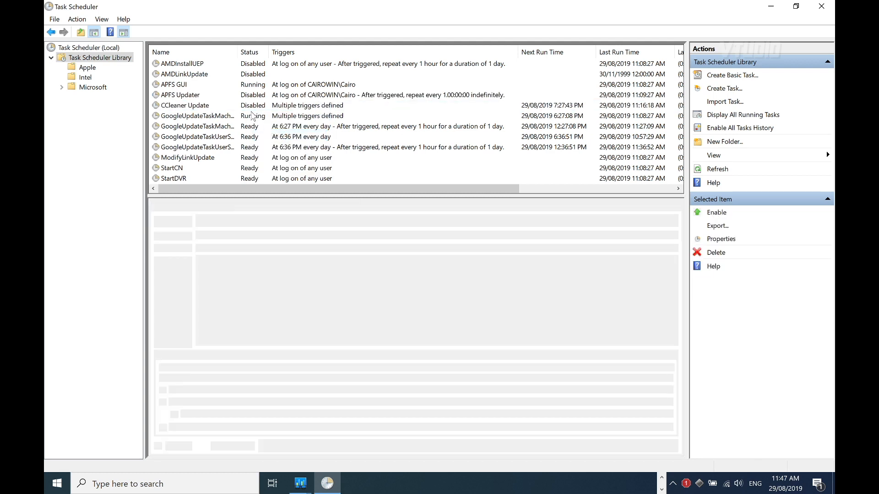
right_click(256, 116)
click(273, 145)
- Disable the GoogleUpdateTaskMachineUA task and both GoogleUpdateTaskUser tasks
click(257, 127)
right_click(257, 127)
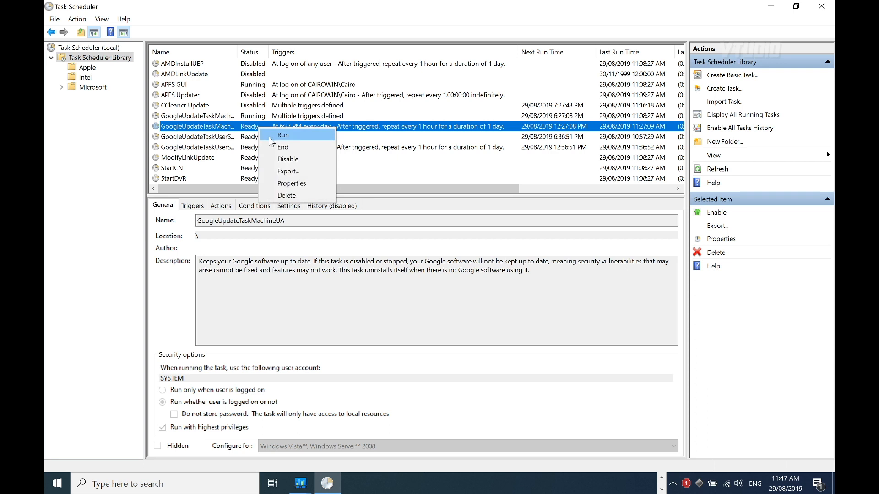
click(287, 158)
click(262, 136)
right_click(264, 137)
click(295, 168)
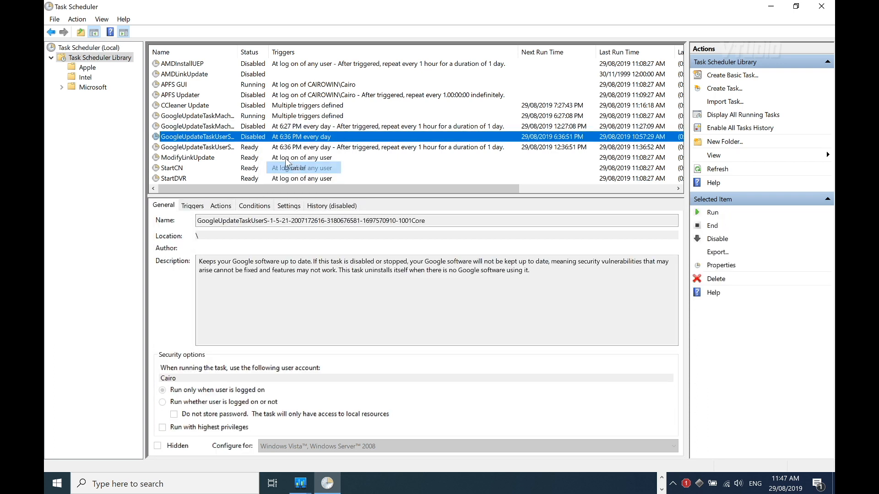
click(275, 147)
right_click(275, 147)
click(293, 178)
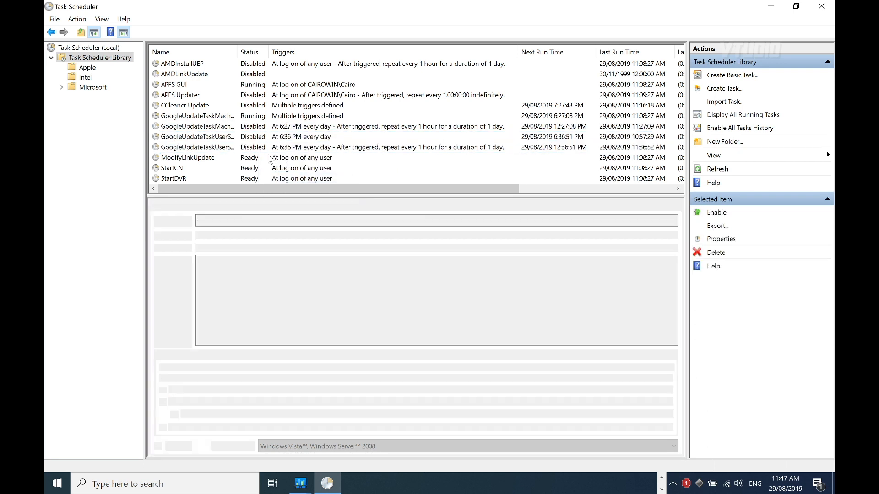
- Disable the ModifyLinkUpdate and StartDVR tasks, checking StartCN's details and the hidden system tray icons in between
right_click(269, 157)
click(295, 191)
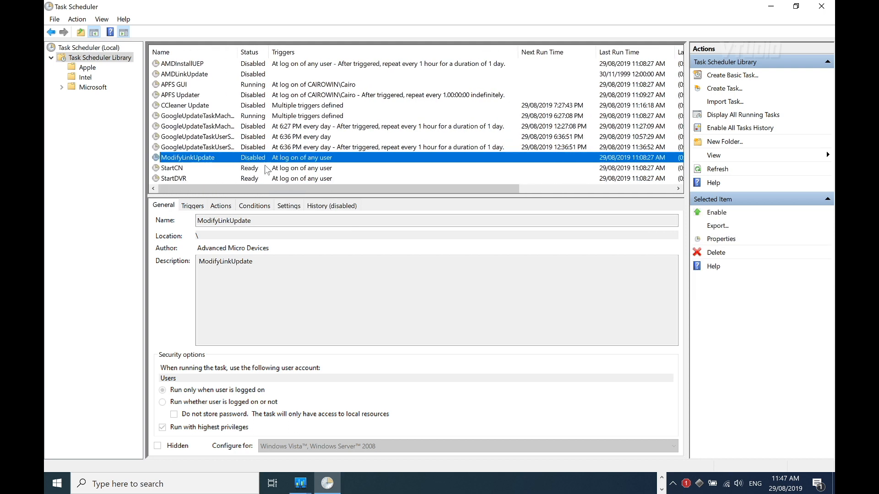
click(181, 169)
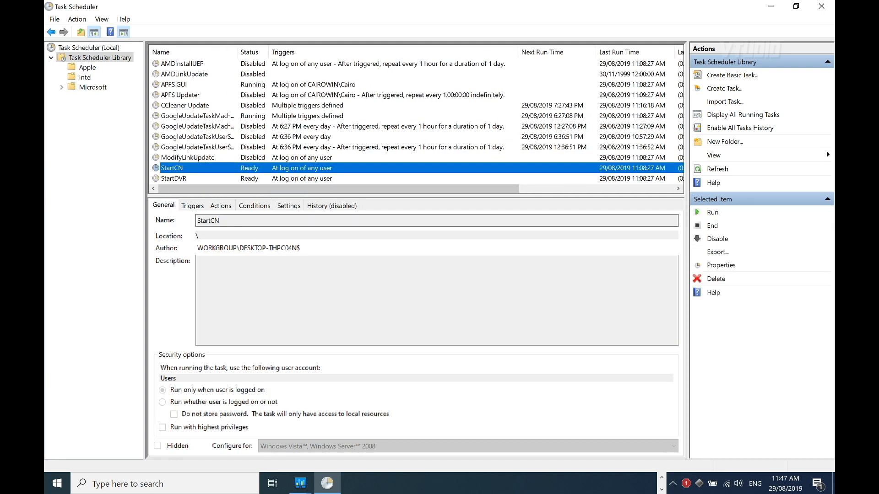
click(673, 483)
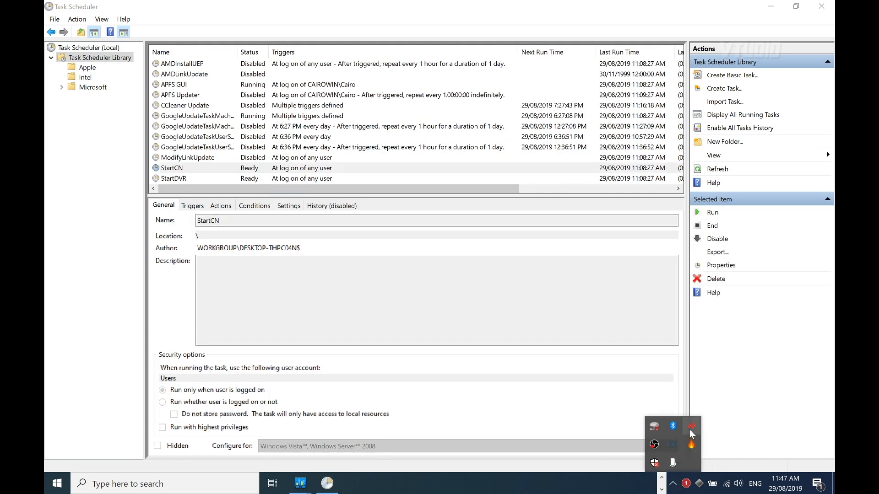
click(192, 179)
right_click(192, 179)
click(210, 205)
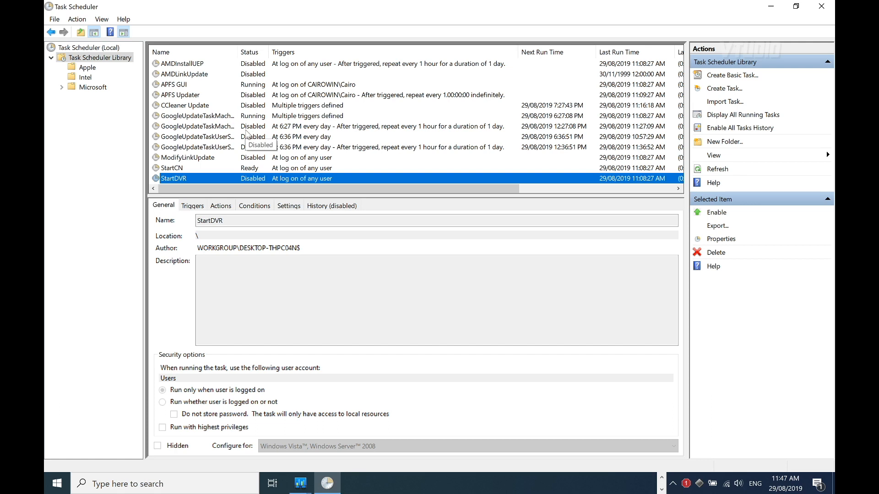
- Start a basic task at the Task Scheduler root named "ThrottleStop", triggered at log on, with the action Start a program
click(80, 33)
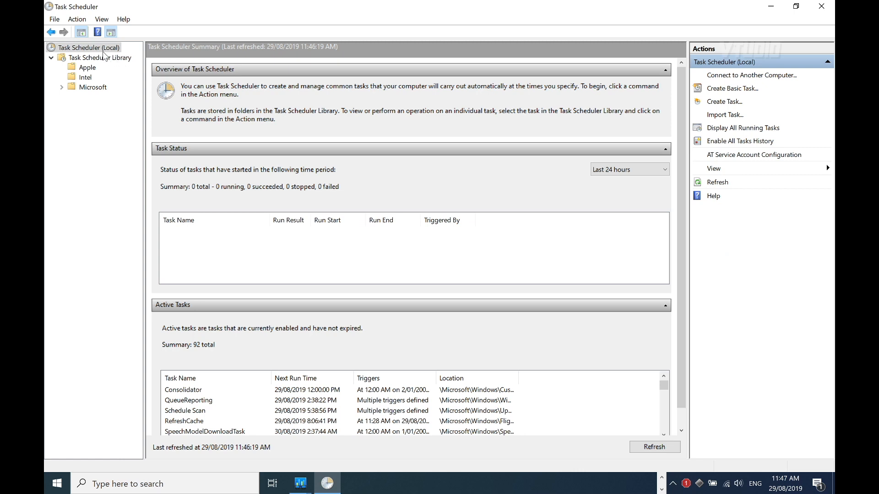
click(736, 89)
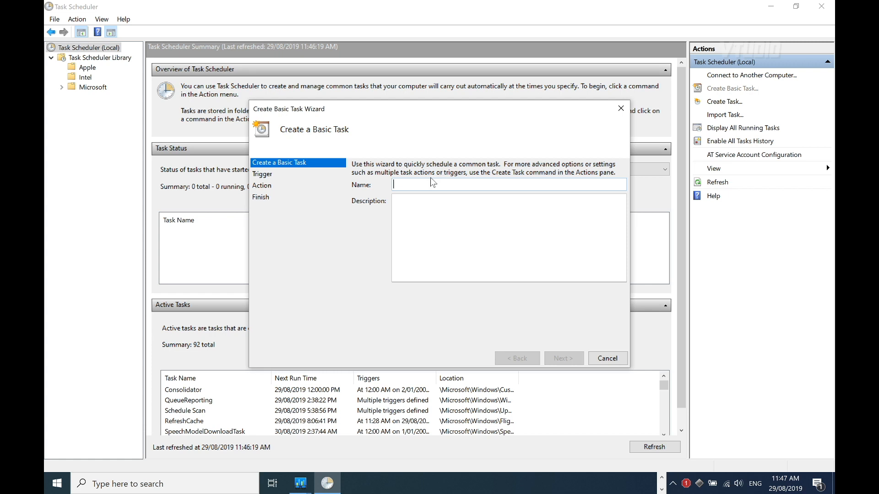
text(ThrottleStop)
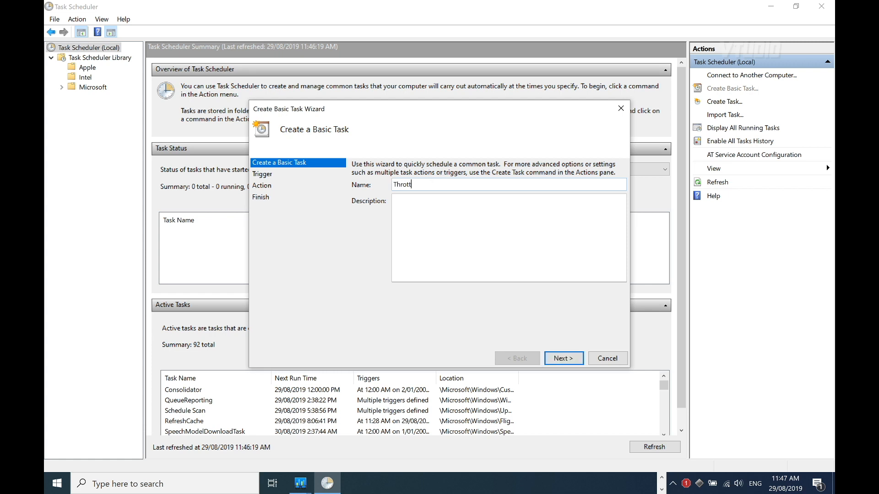
click(559, 361)
click(374, 248)
click(556, 360)
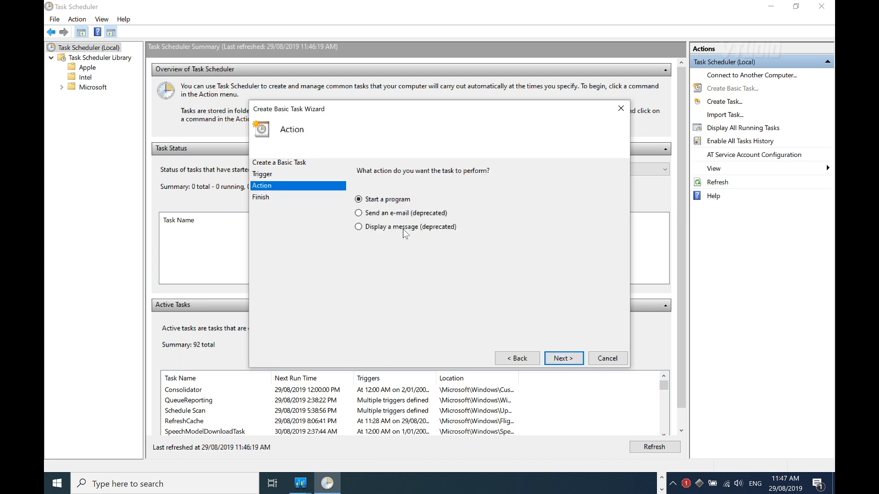
click(559, 359)
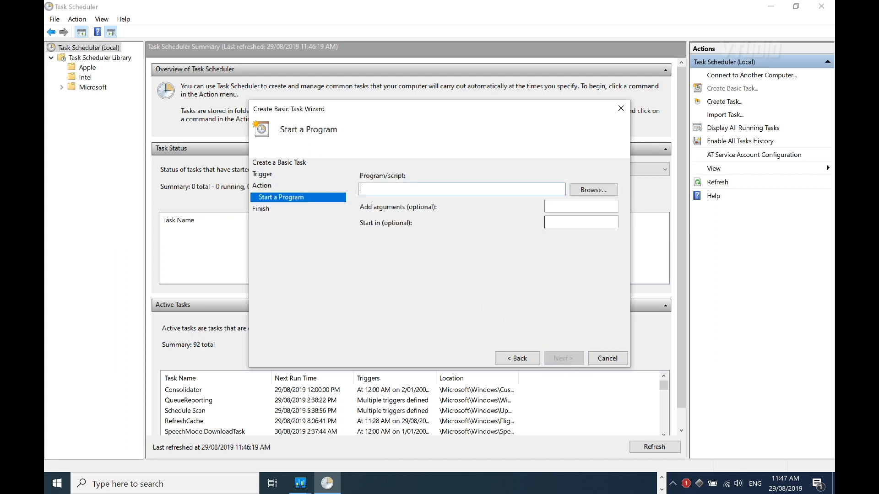
- Set the program to start to C:\Apps\ThrottleStop_860\ThrottleStop.exe and continue to the task summary
click(593, 189)
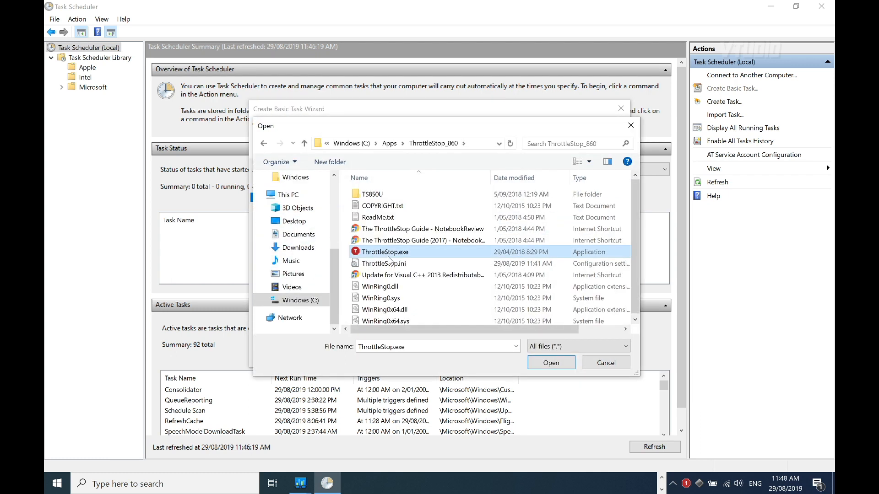
click(551, 363)
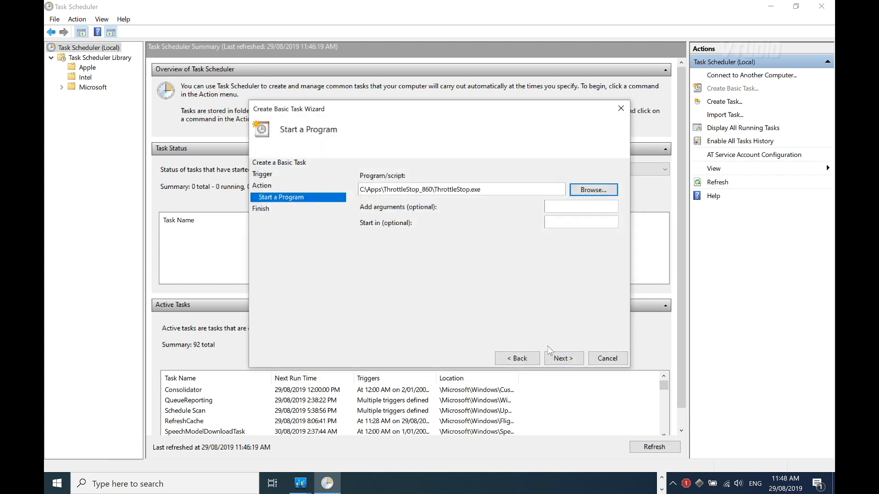
click(554, 361)
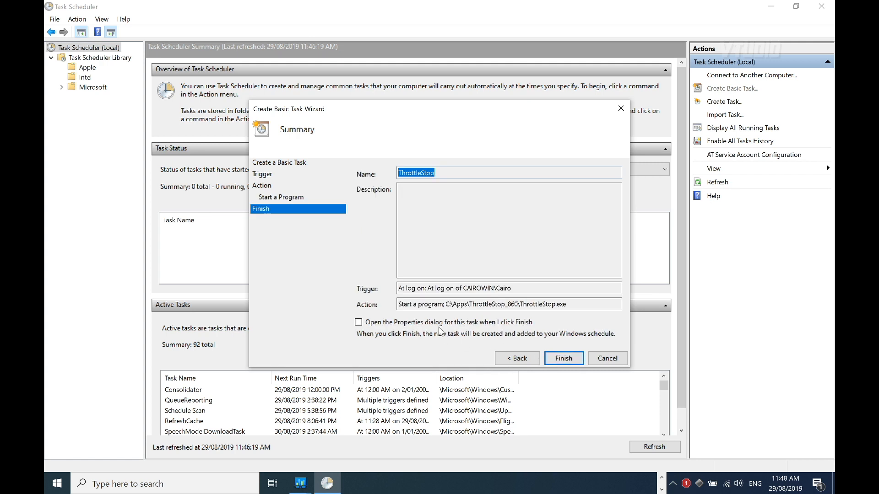
- Finish creating the ThrottleStop task with its properties opened, and set it to run with highest privileges
click(403, 323)
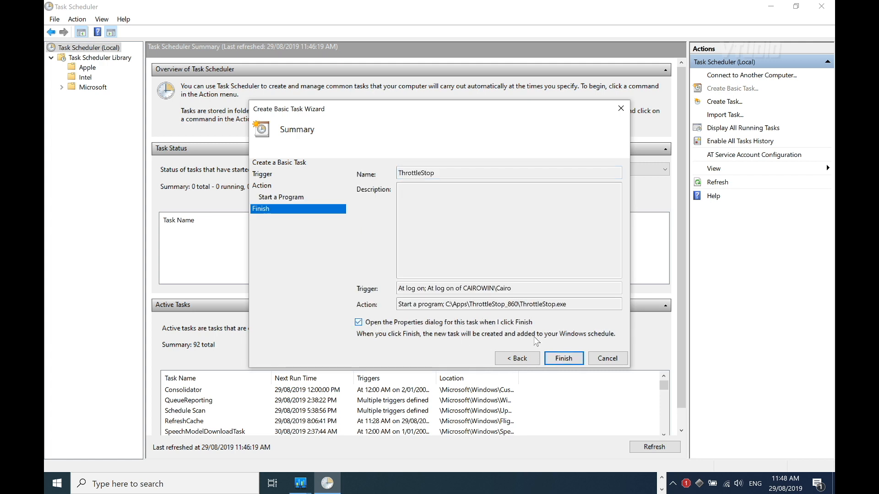
click(564, 359)
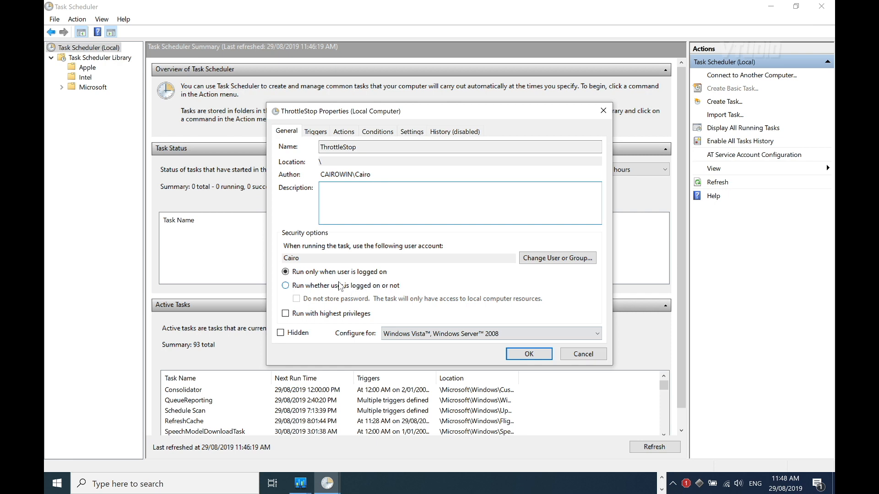
click(326, 316)
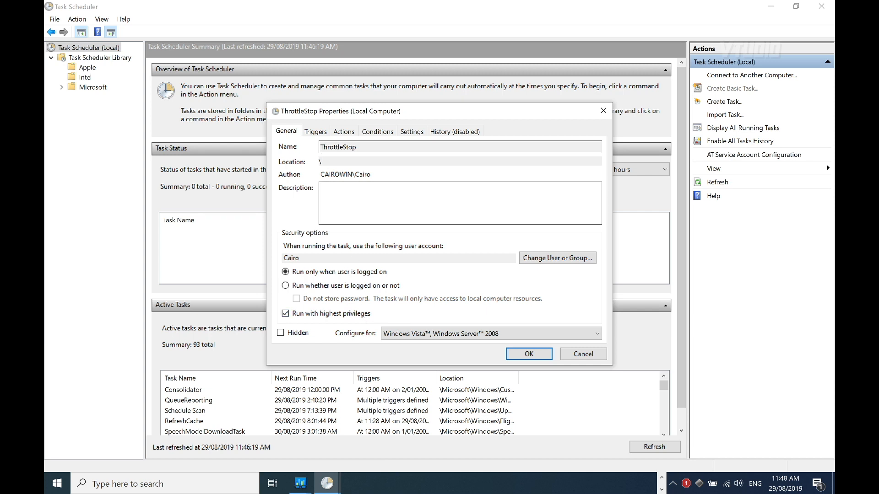
- Review the ThrottleStop task's triggers and actions, and turn off the condition that starts it only on AC power
click(316, 132)
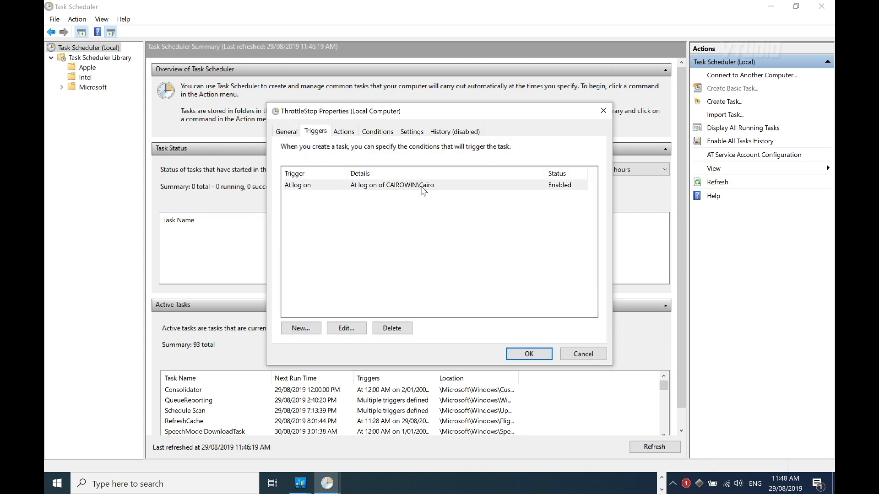
click(350, 135)
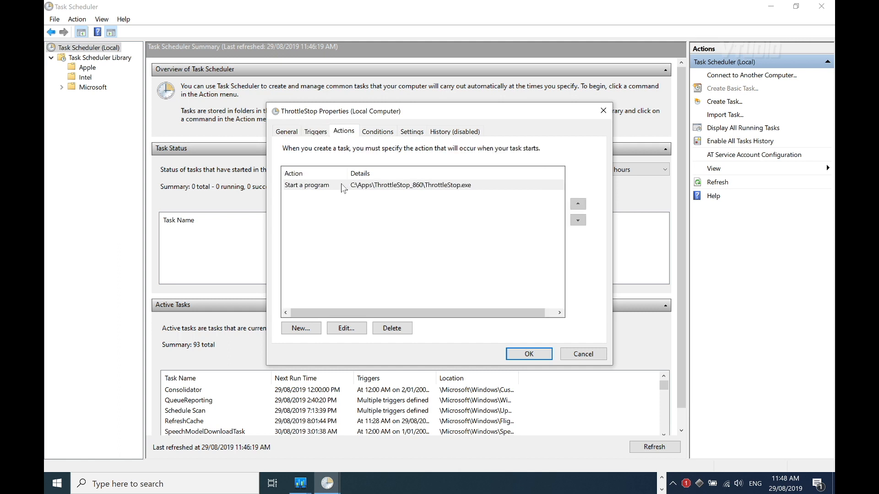
click(377, 132)
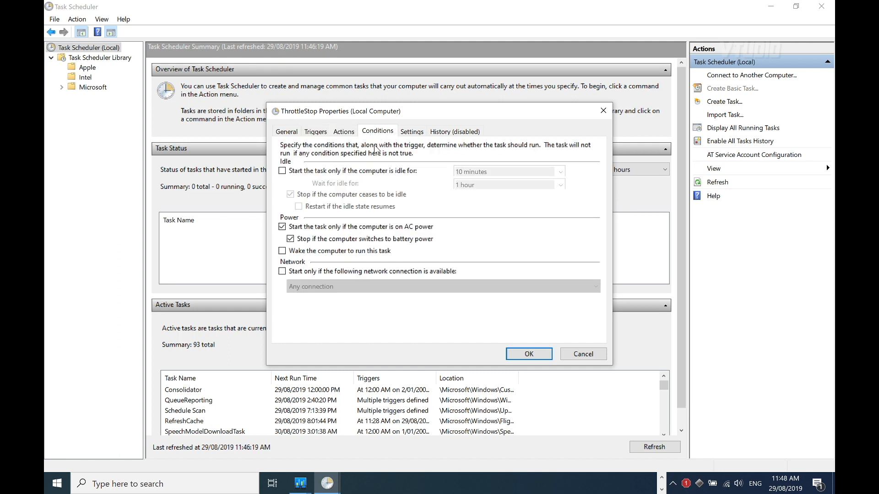
click(334, 227)
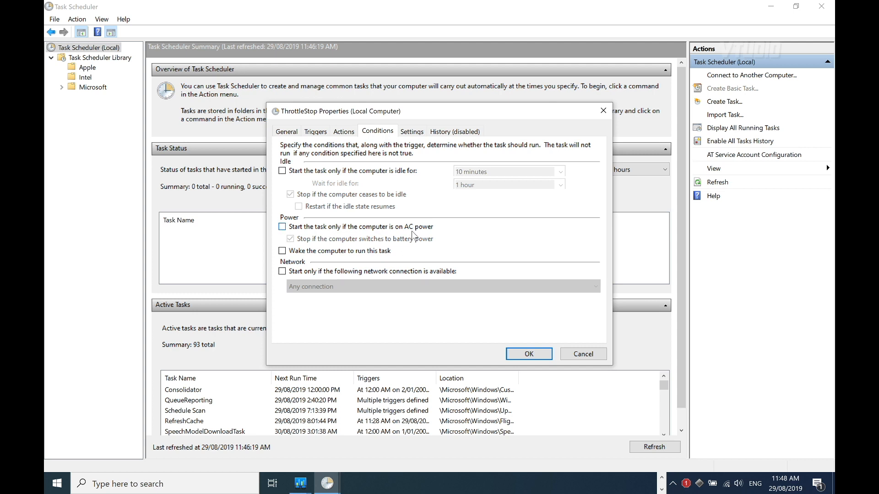
- Turn off the ThrottleStop task's run-time limit and its forced stop when it does not end on request, and save the task properties
click(410, 132)
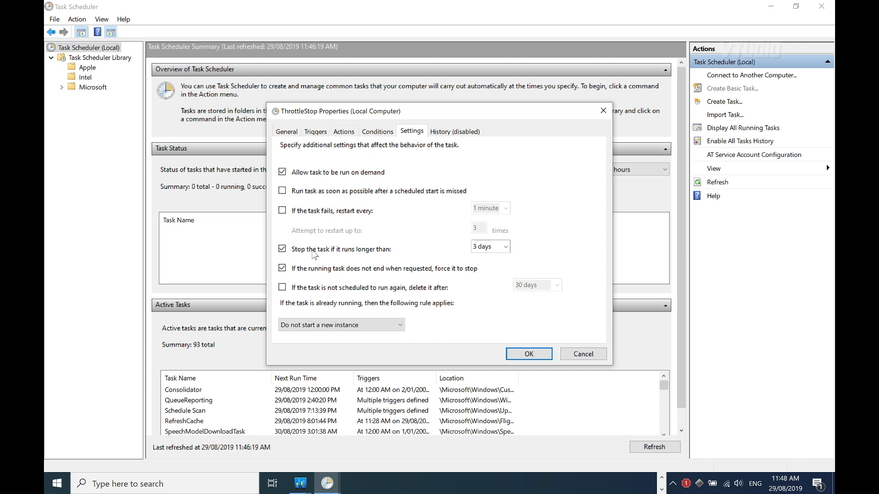
click(282, 249)
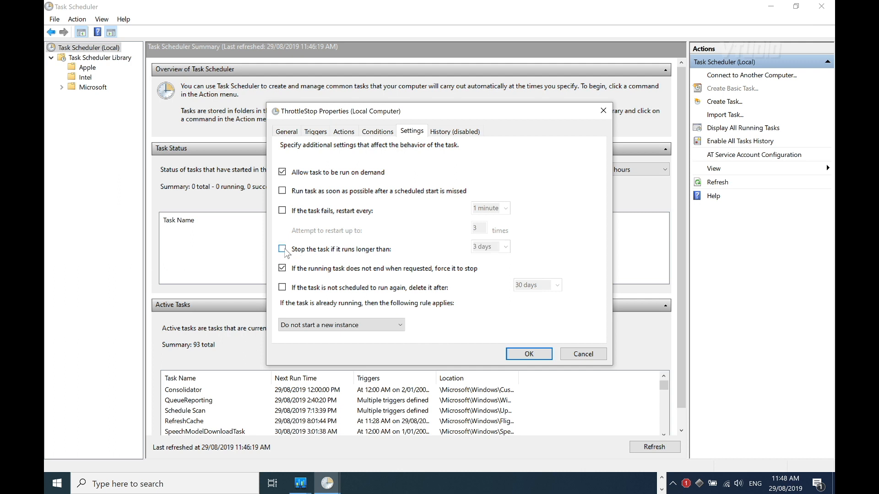
click(282, 268)
click(453, 133)
click(529, 354)
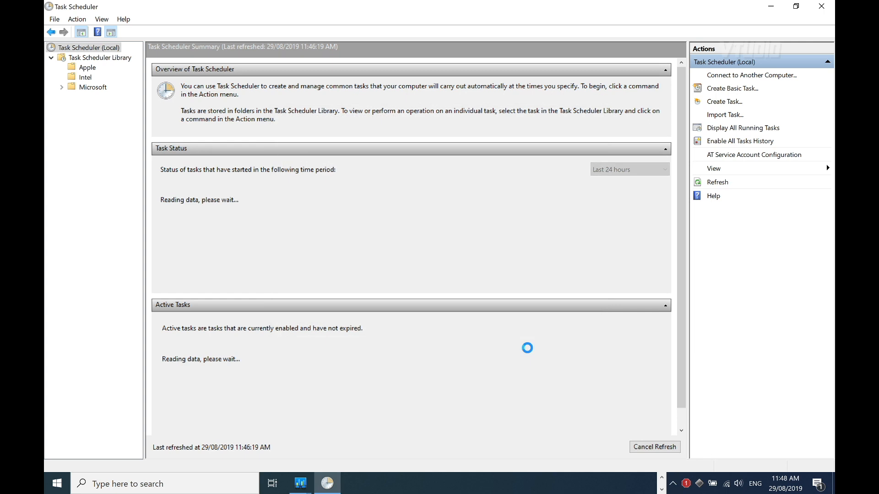
- Check the ThrottleStop task in the Task Scheduler Library and close Task Scheduler
click(96, 58)
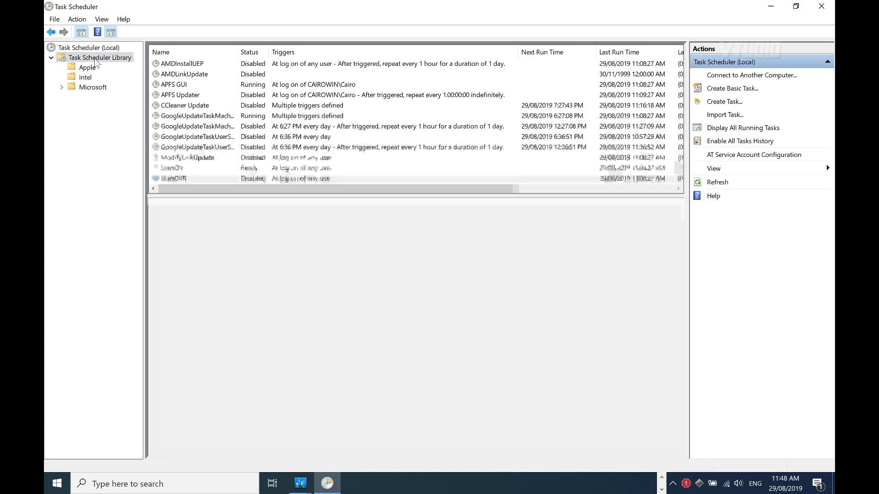
click(212, 179)
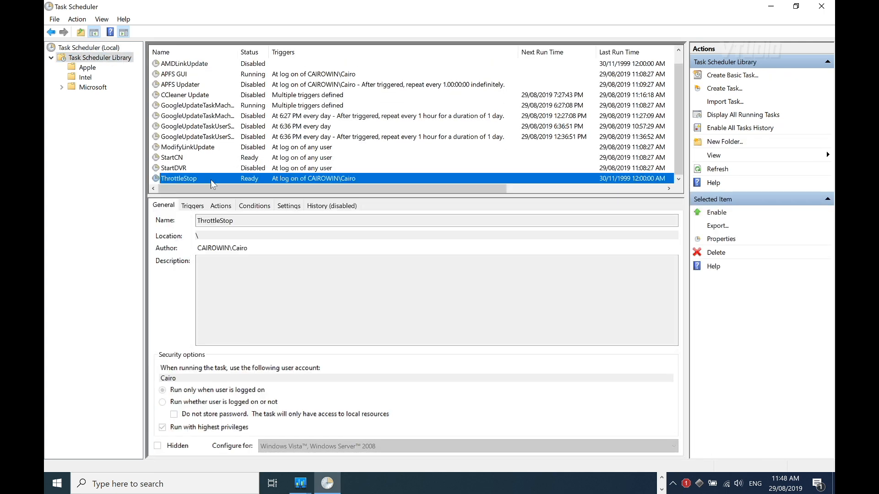
right_click(251, 179)
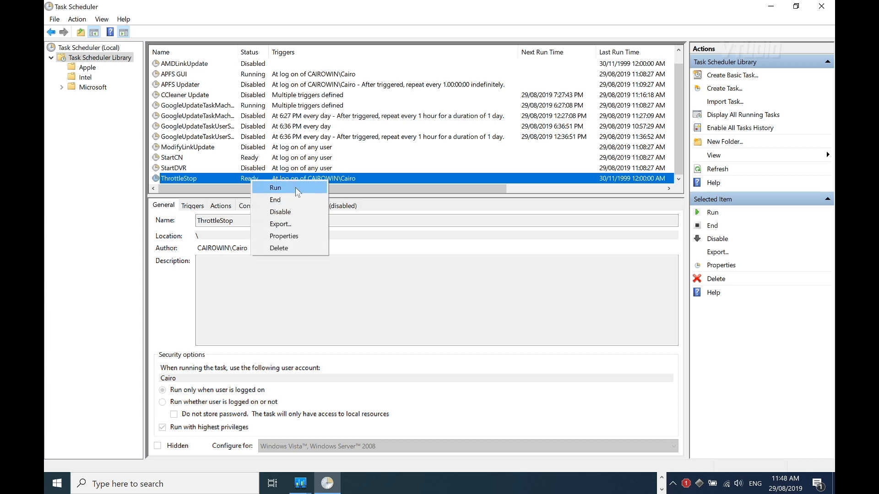
click(377, 173)
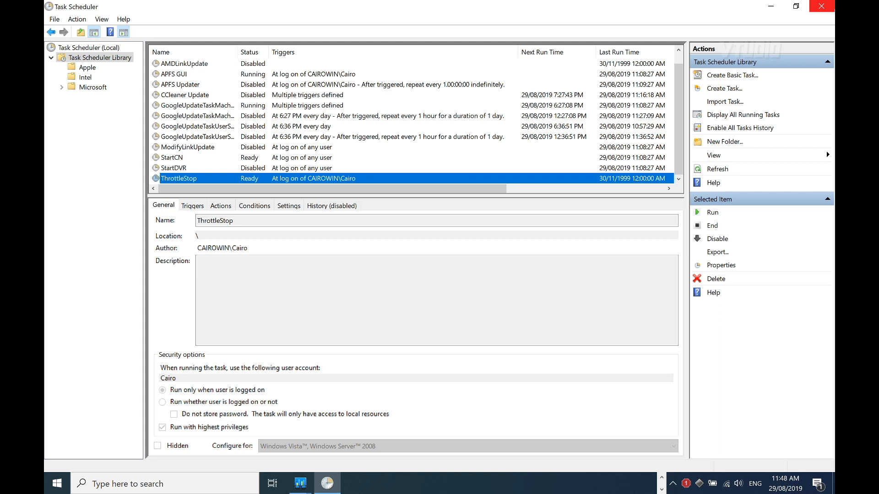
click(821, 6)
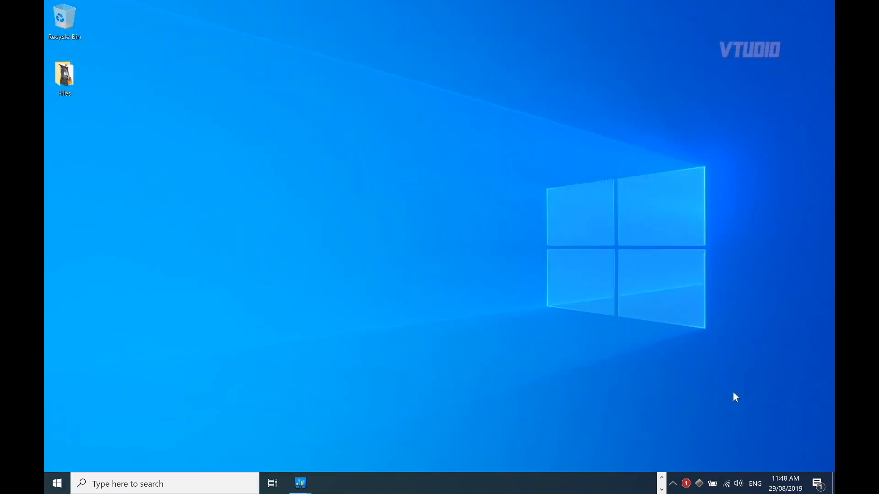
- Switch to ThrottleStop, check its turbo power limits, and close its window
right_click(688, 485)
click(696, 459)
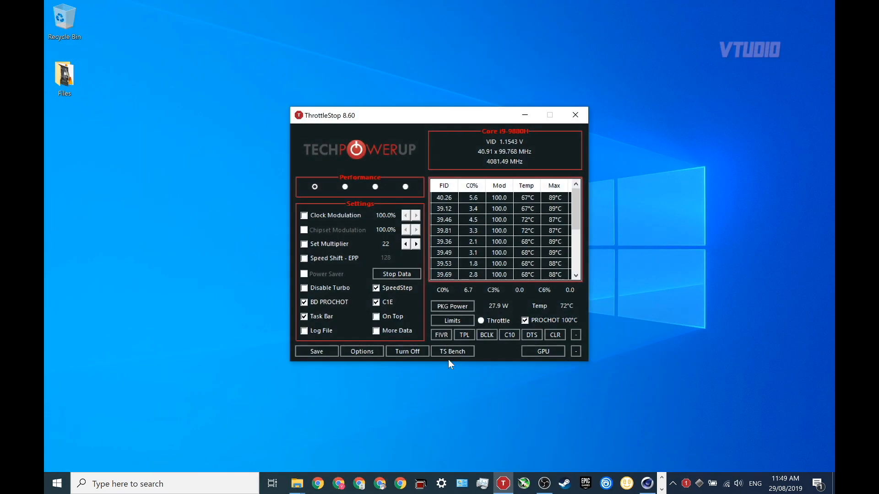
click(462, 339)
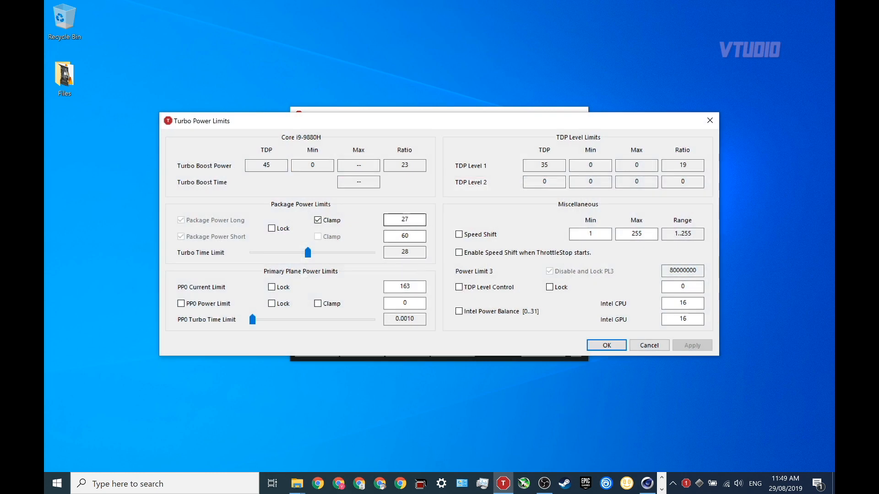
click(598, 343)
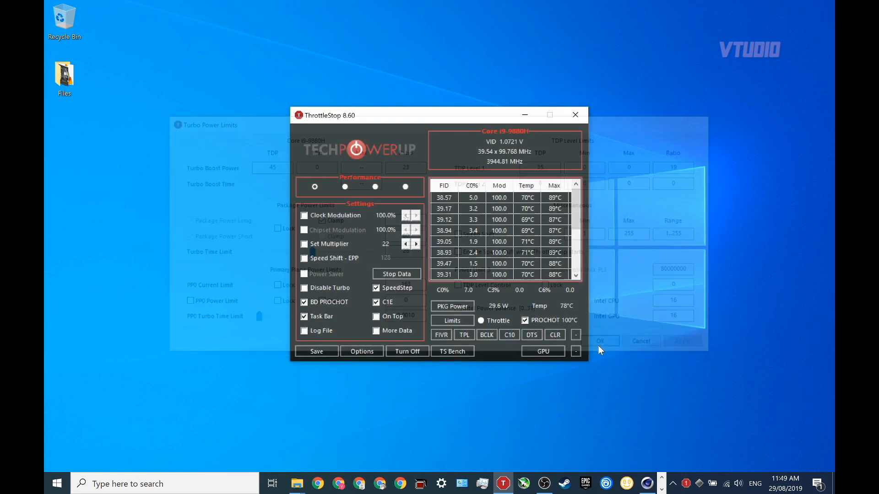
click(577, 117)
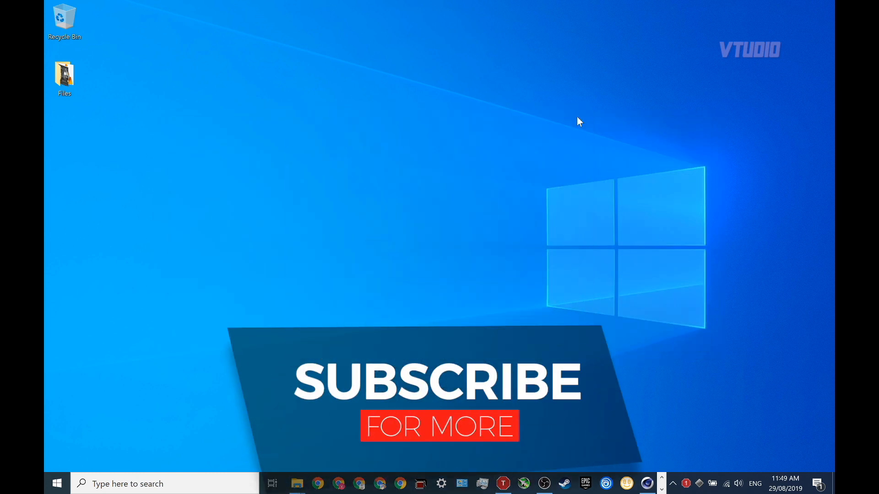